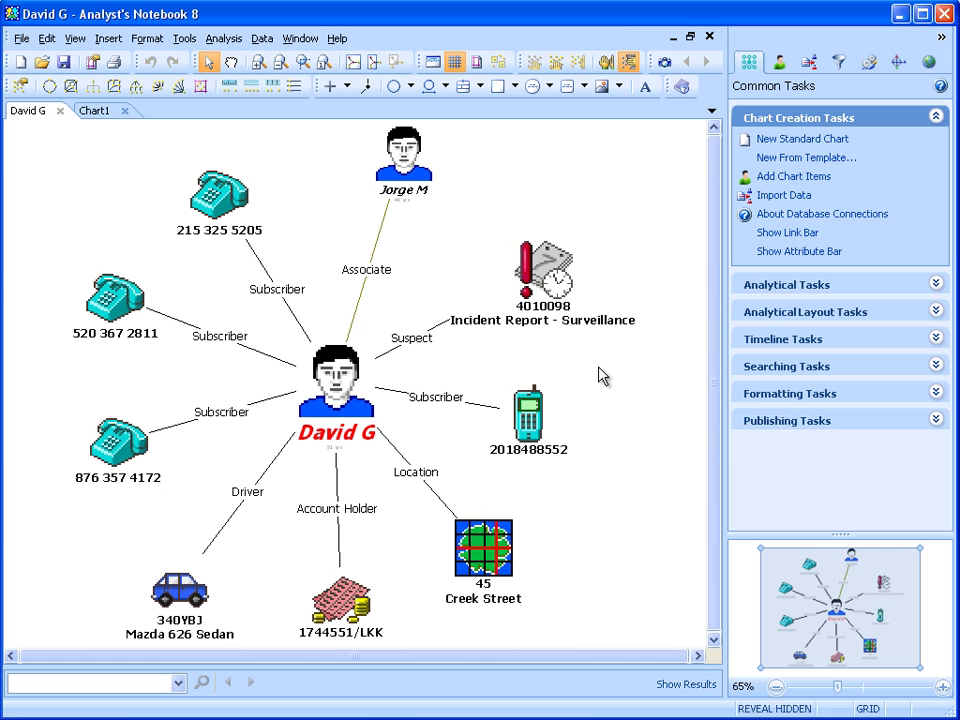
Switch the chart's icon set to New Icons in the chart properties.
{"action": "right_click", "coordinate": [599, 374]}
{"action": "left_click", "coordinate": [643, 457]}
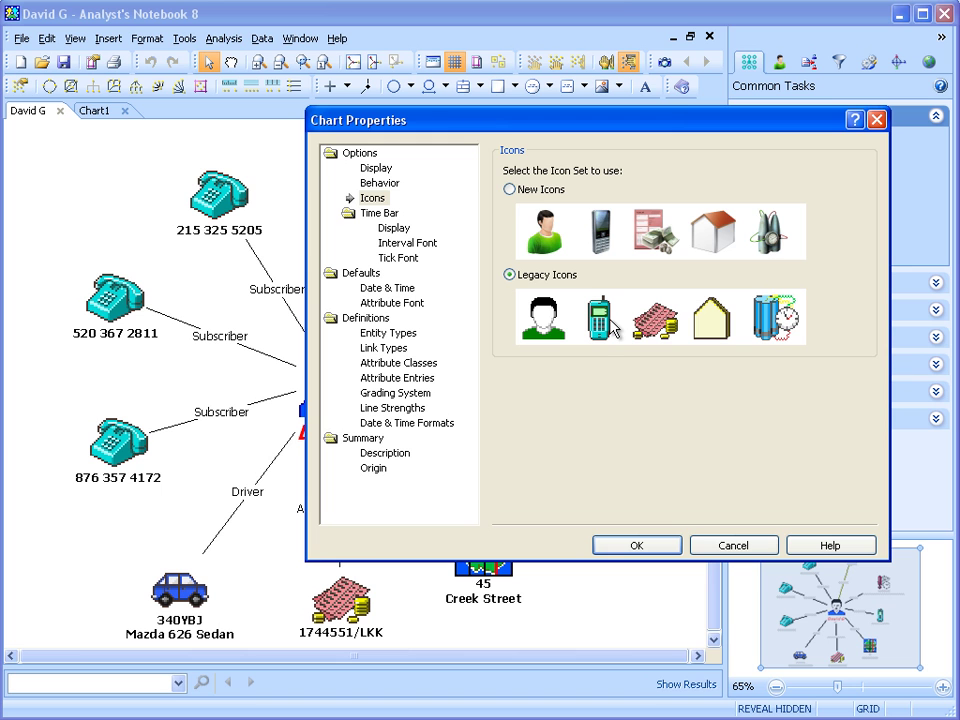
{"action": "left_click", "coordinate": [512, 188]}
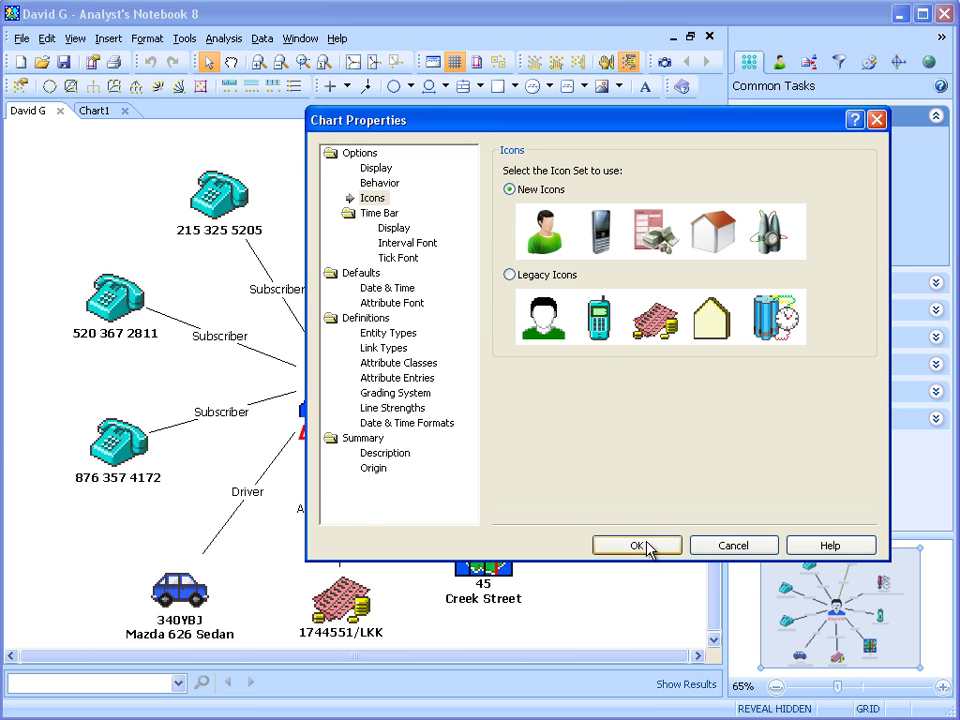
{"action": "left_click", "coordinate": [637, 545]}
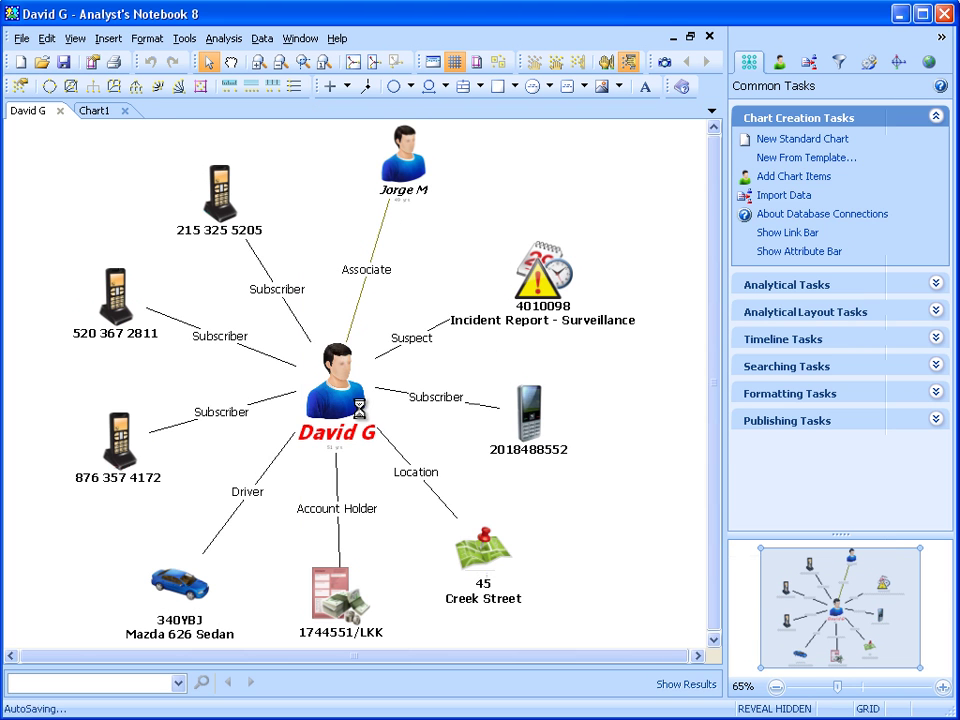
Switch the chart back to the Legacy Icons set with the central person shown close up.
{"action": "left_click", "coordinate": [358, 405]}
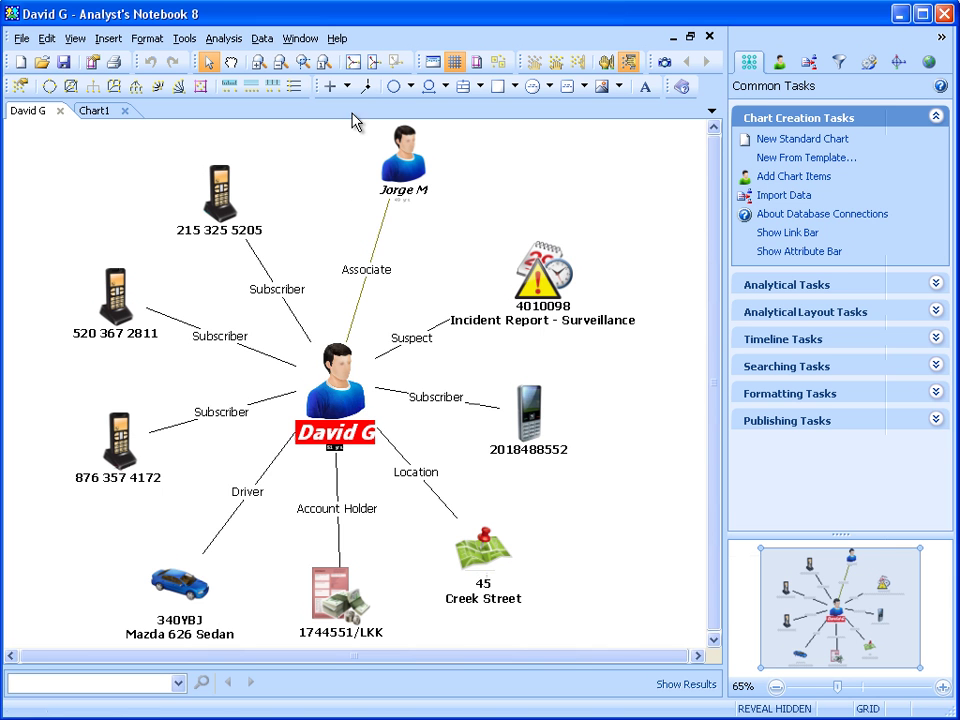
{"action": "left_click", "coordinate": [394, 62]}
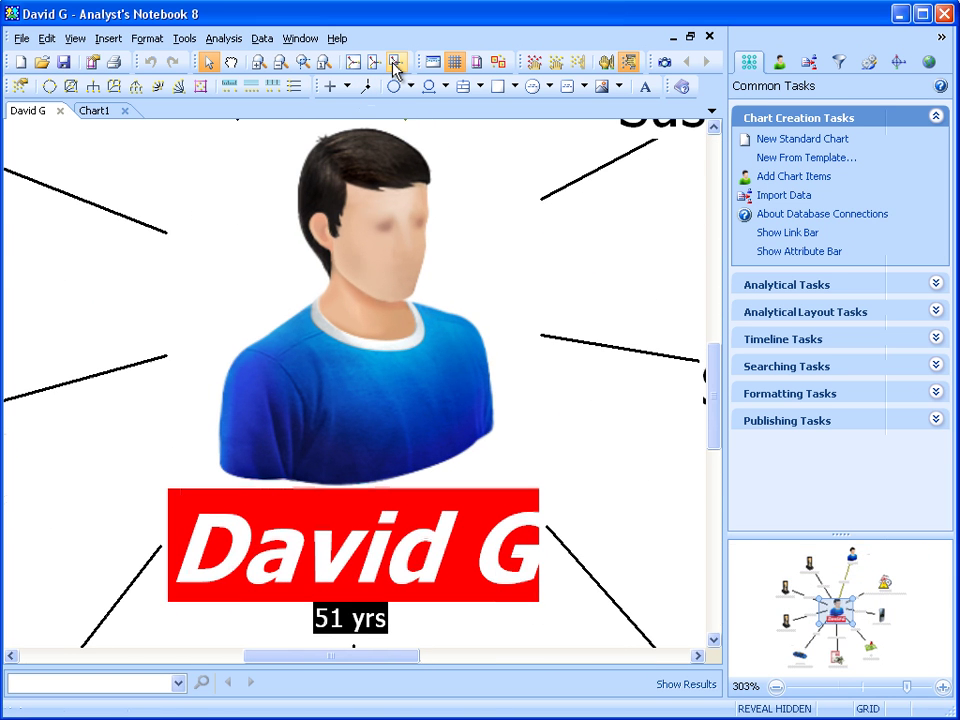
{"action": "right_click", "coordinate": [639, 271]}
{"action": "left_click", "coordinate": [688, 354]}
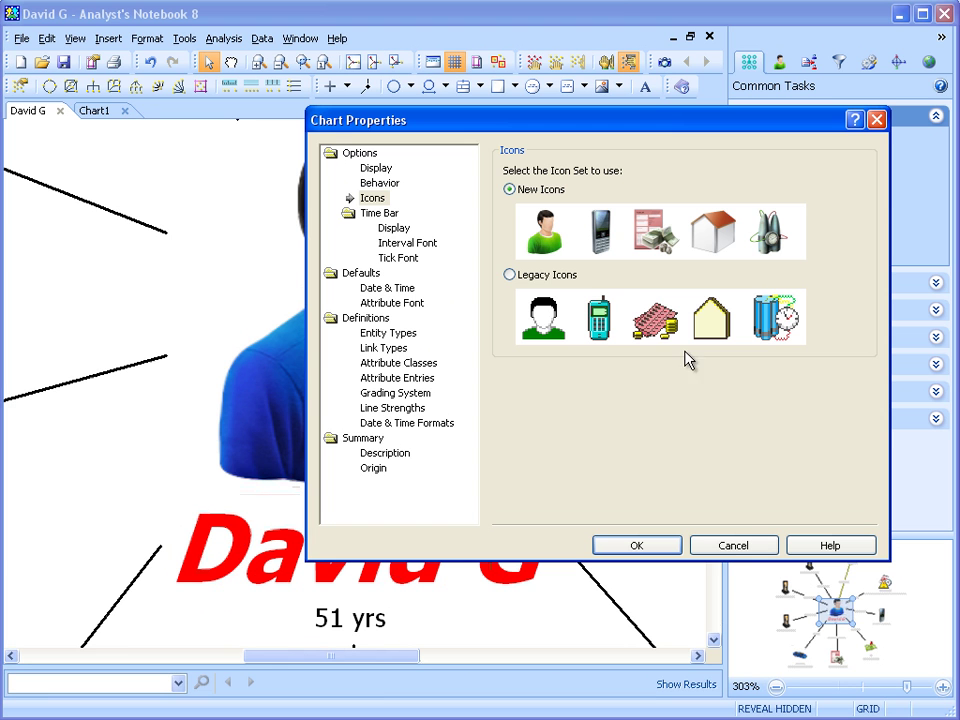
{"action": "left_click", "coordinate": [537, 275]}
{"action": "left_click", "coordinate": [634, 545]}
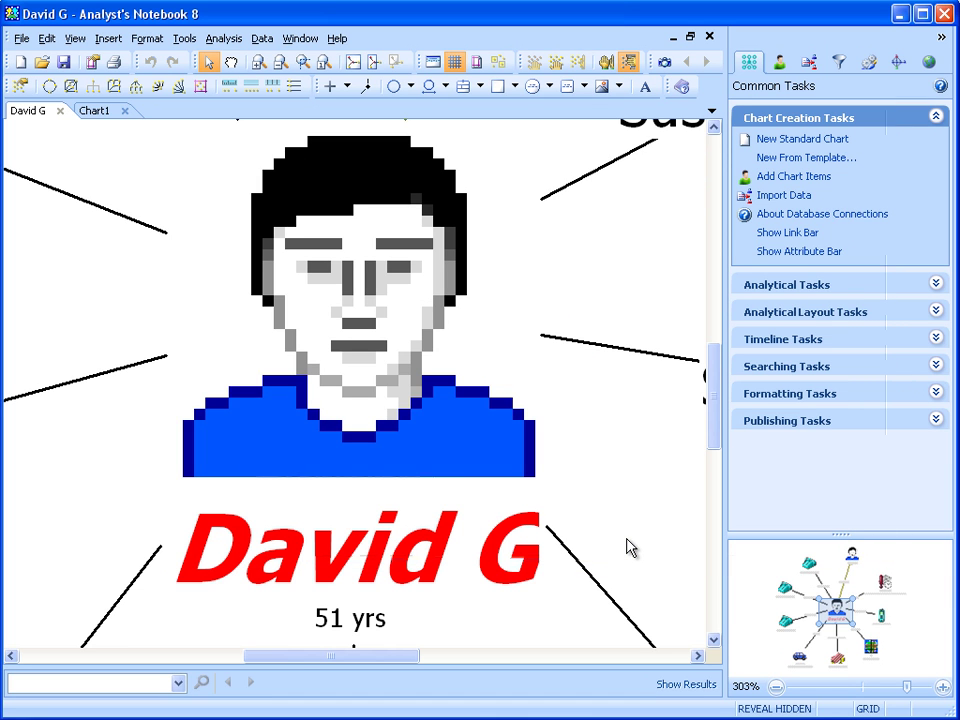
Set the chart's icon set to New Icons again.
{"action": "right_click", "coordinate": [620, 270]}
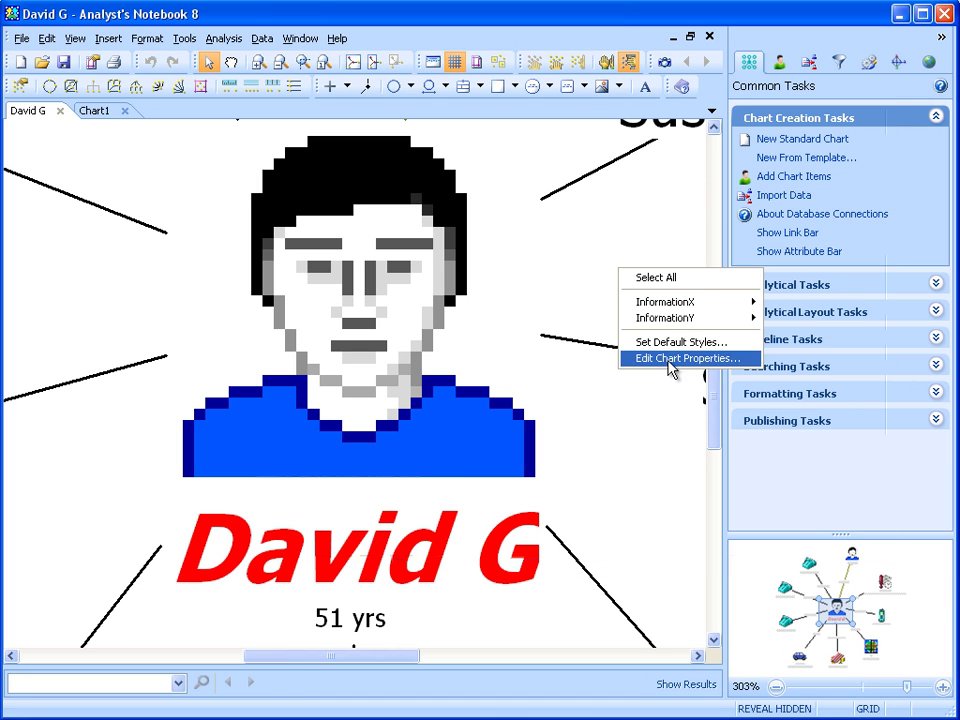
{"action": "left_click", "coordinate": [666, 359]}
{"action": "left_click", "coordinate": [527, 189]}
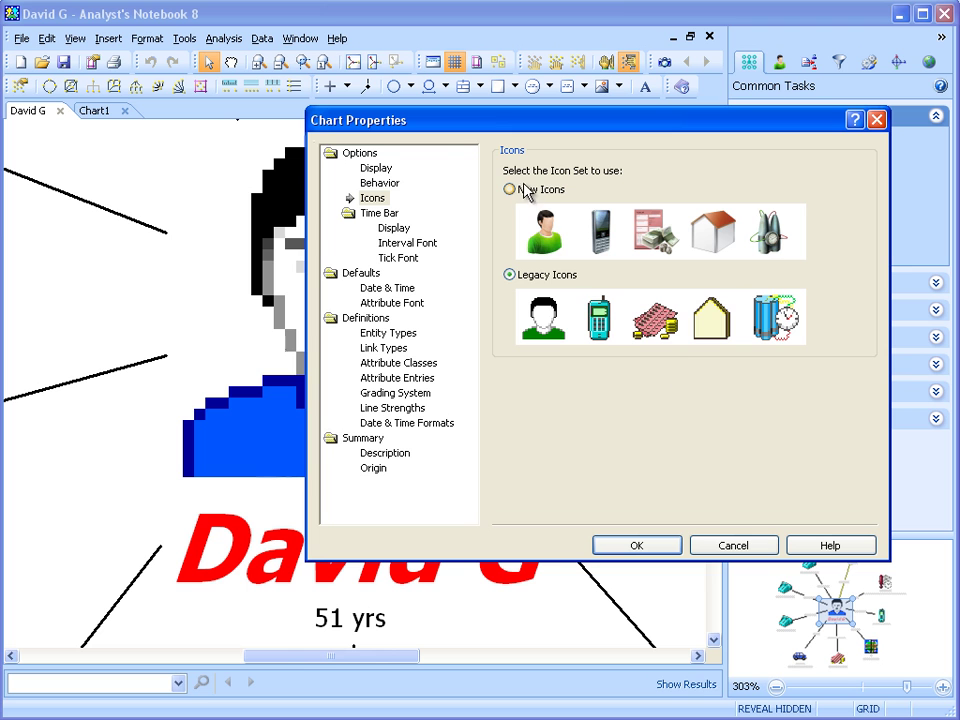
{"action": "left_click", "coordinate": [638, 549]}
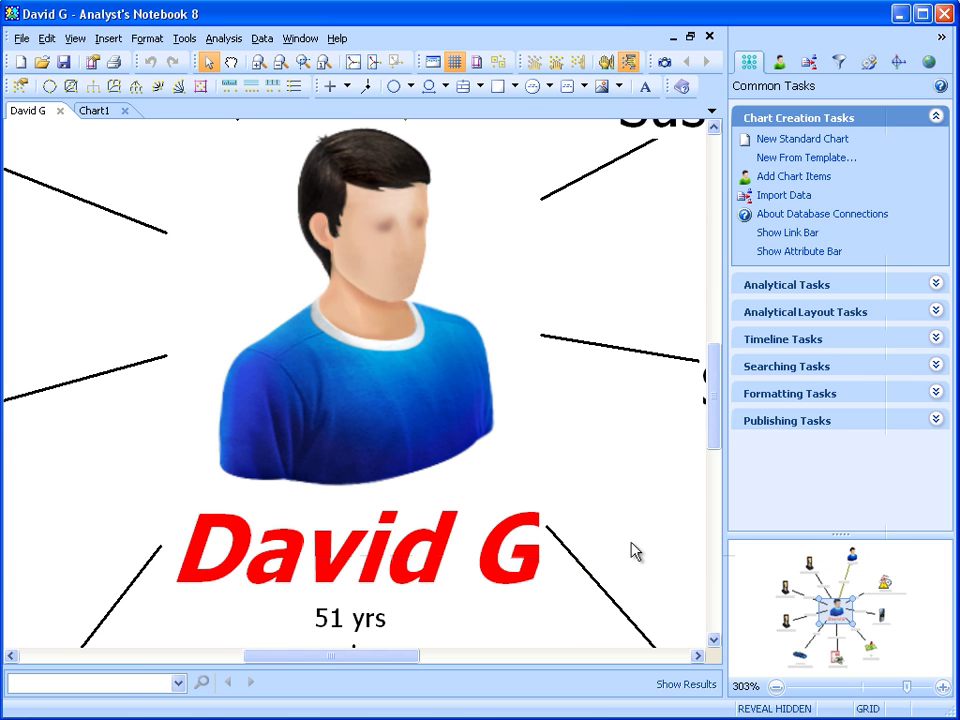
Change the shade color of the Mazda 626 Sedan vehicle icon to red.
{"action": "left_click", "coordinate": [789, 627]}
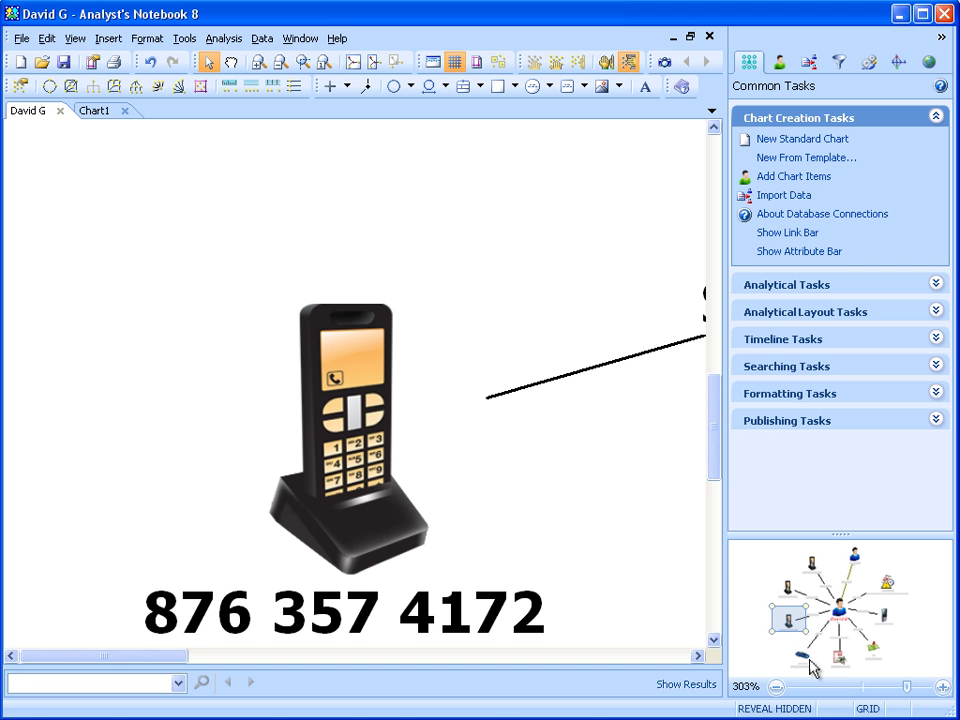
{"action": "left_click", "coordinate": [807, 667]}
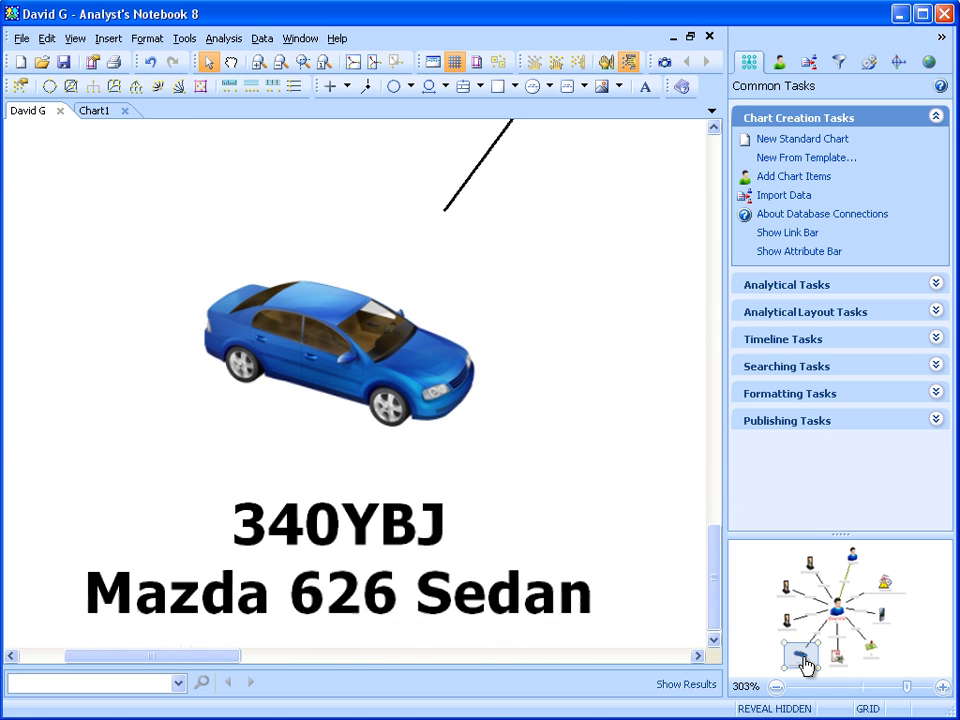
{"action": "left_click", "coordinate": [840, 665]}
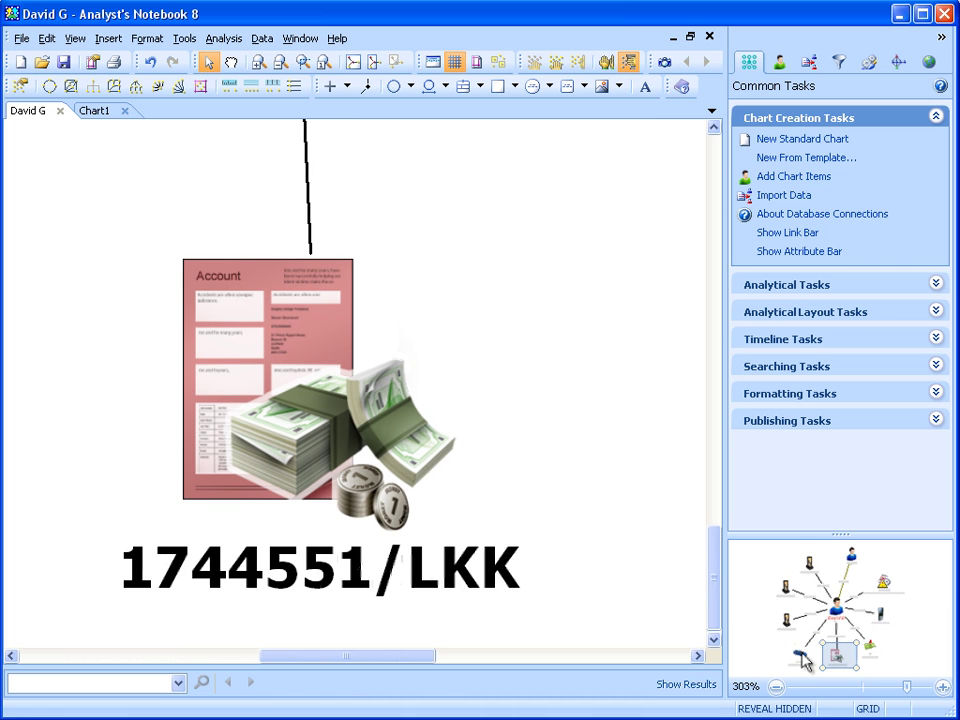
{"action": "left_click", "coordinate": [805, 660]}
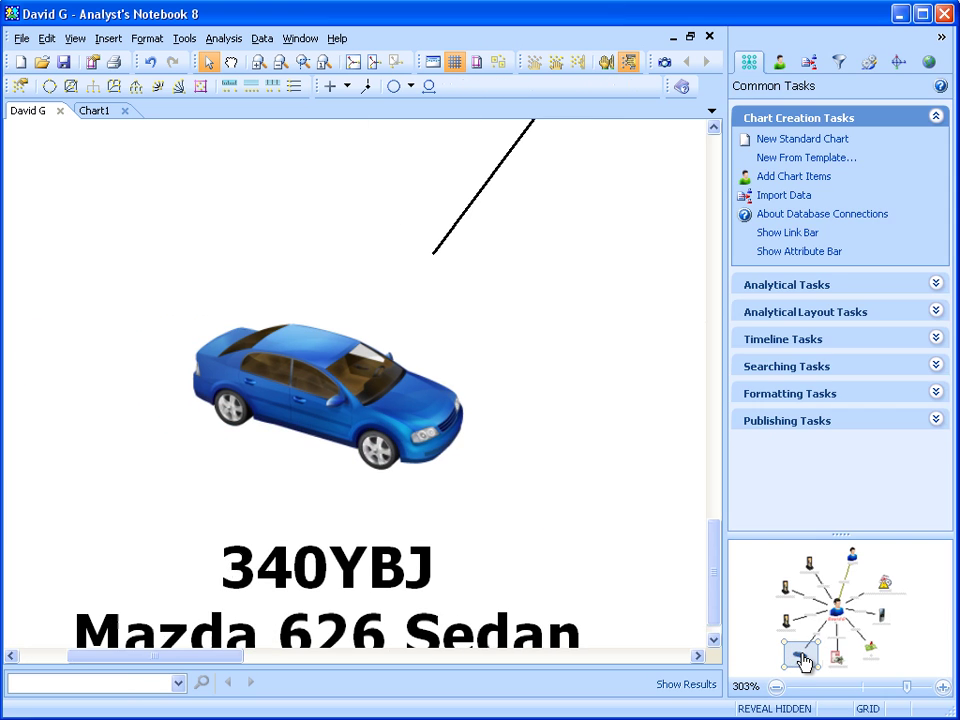
{"action": "left_click", "coordinate": [332, 396]}
{"action": "right_click", "coordinate": [332, 394]}
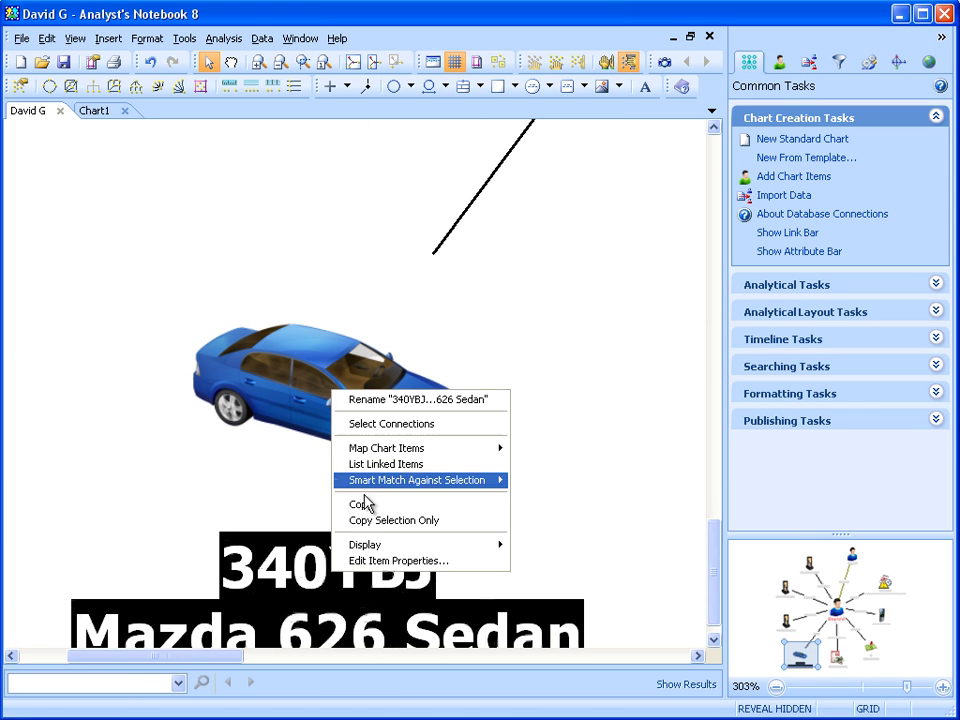
{"action": "left_click", "coordinate": [390, 560]}
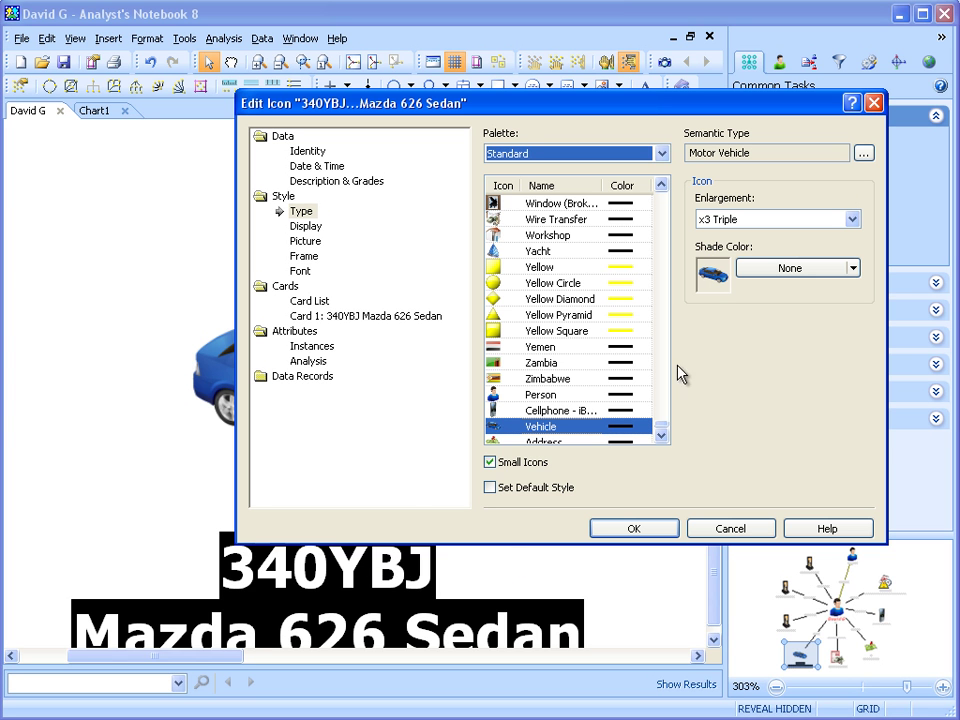
{"action": "left_click", "coordinate": [853, 268]}
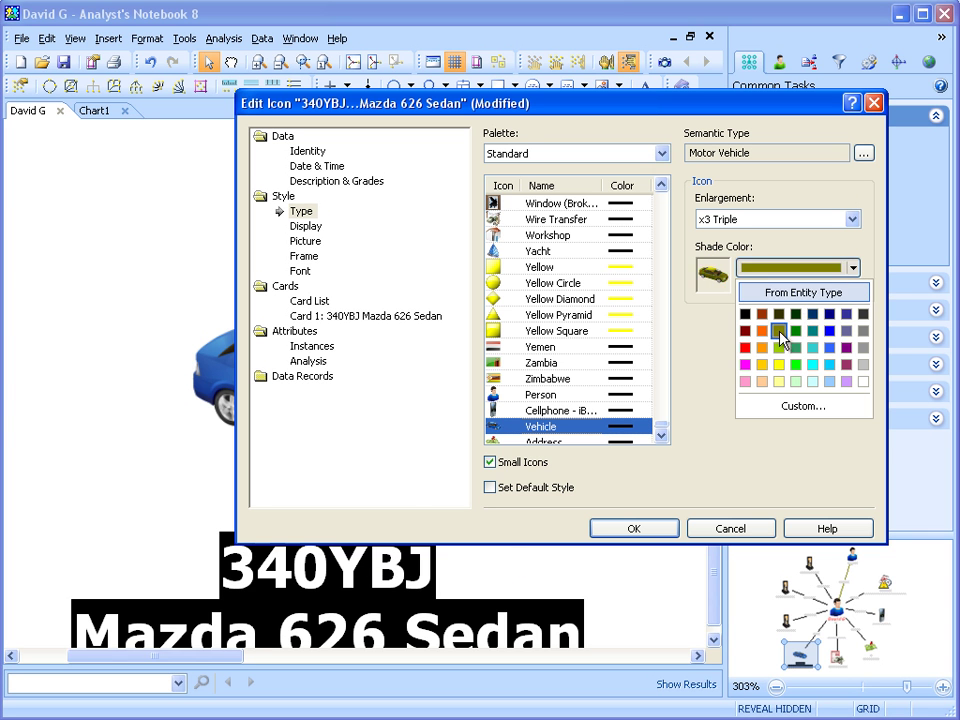
{"action": "left_click", "coordinate": [745, 343]}
{"action": "left_click", "coordinate": [642, 530]}
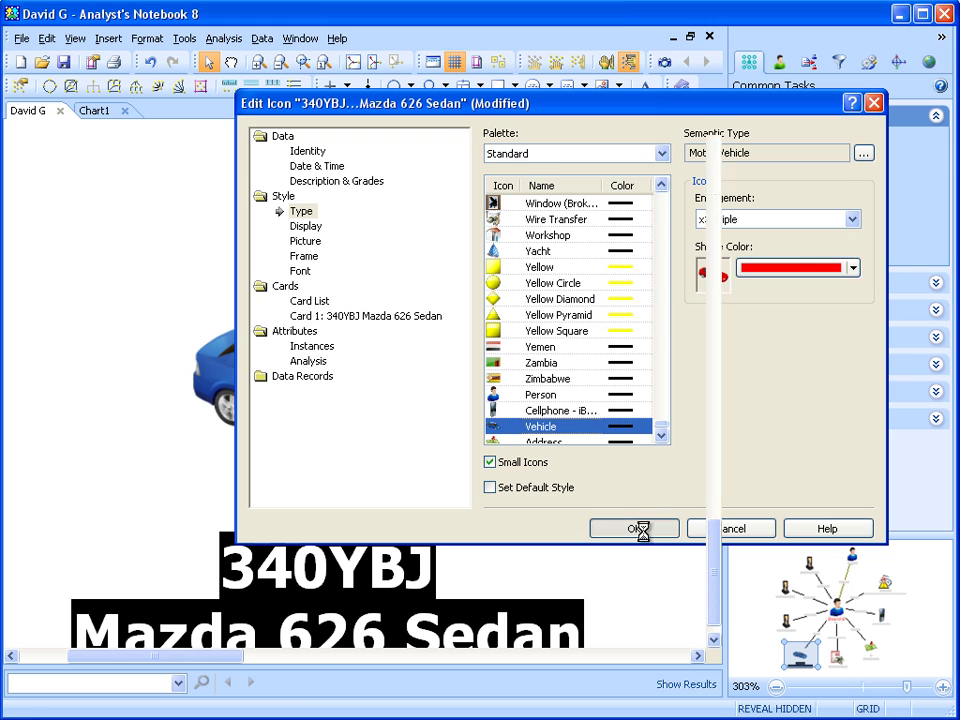
Assign the central person's bitmap photo from the Images folder as the picture of that person's icon.
{"action": "left_click", "coordinate": [353, 63]}
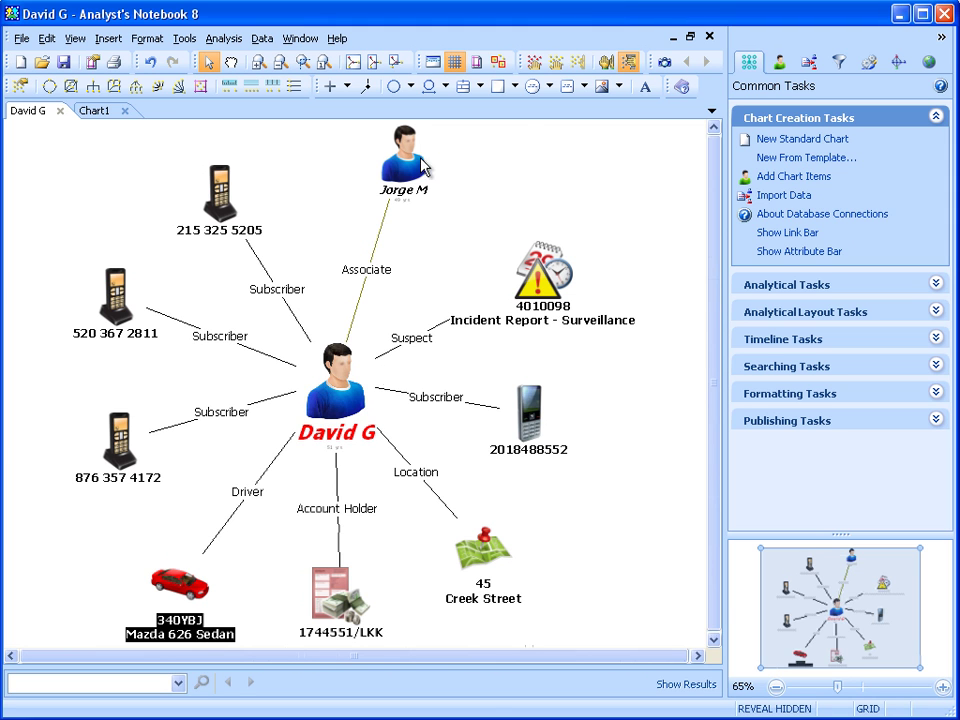
{"action": "left_click", "coordinate": [348, 411]}
{"action": "right_click", "coordinate": [348, 411]}
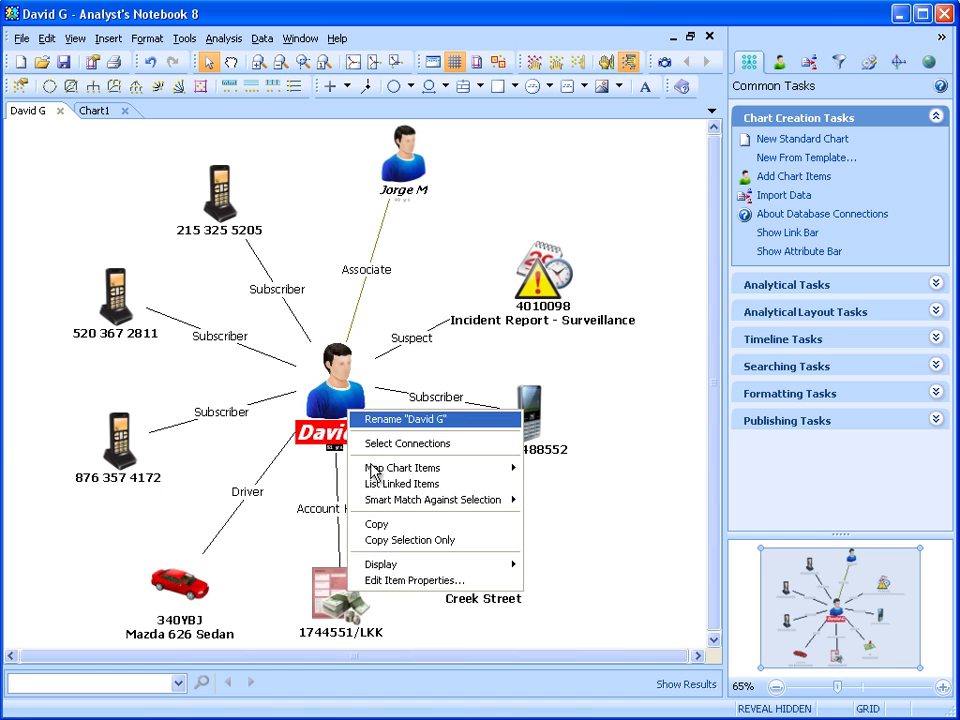
{"action": "left_click", "coordinate": [414, 581]}
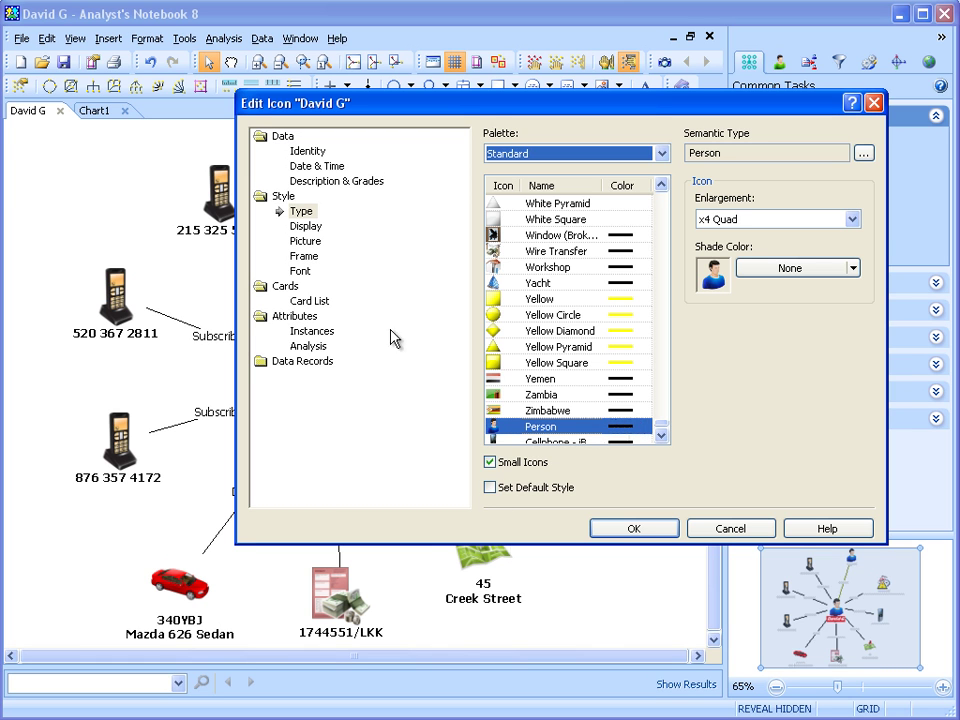
{"action": "left_click", "coordinate": [303, 243]}
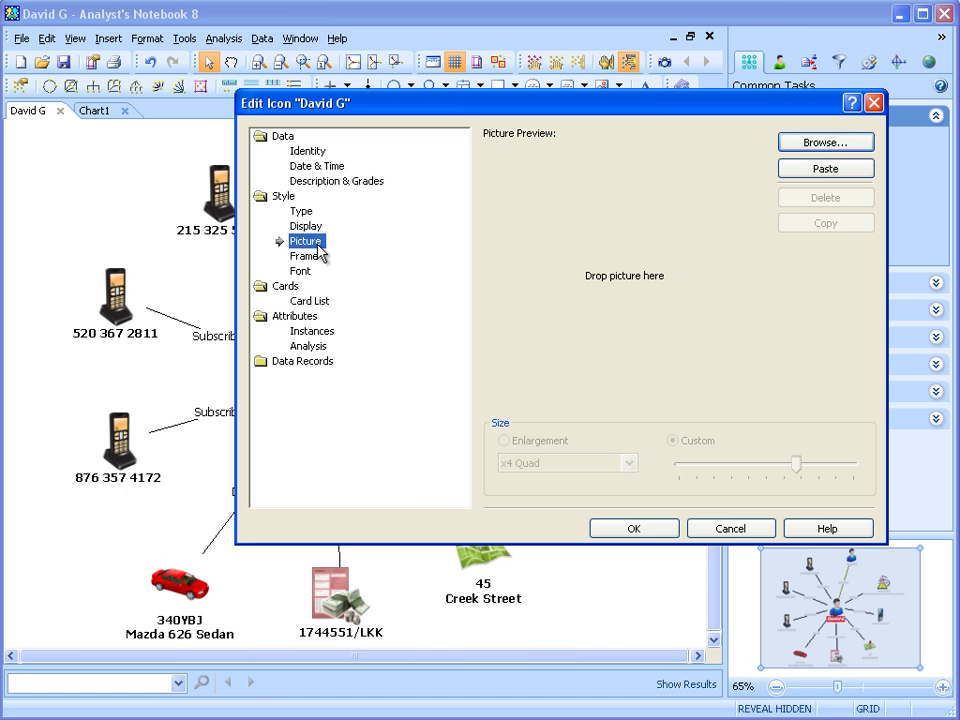
{"action": "left_click", "coordinate": [829, 146]}
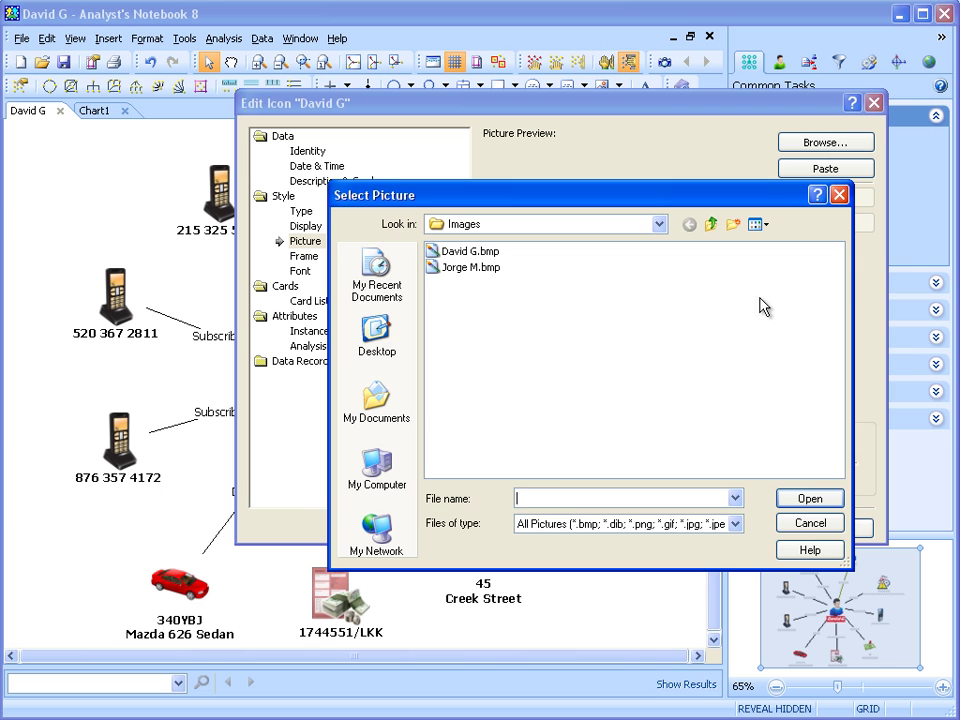
{"action": "double_click", "coordinate": [437, 253]}
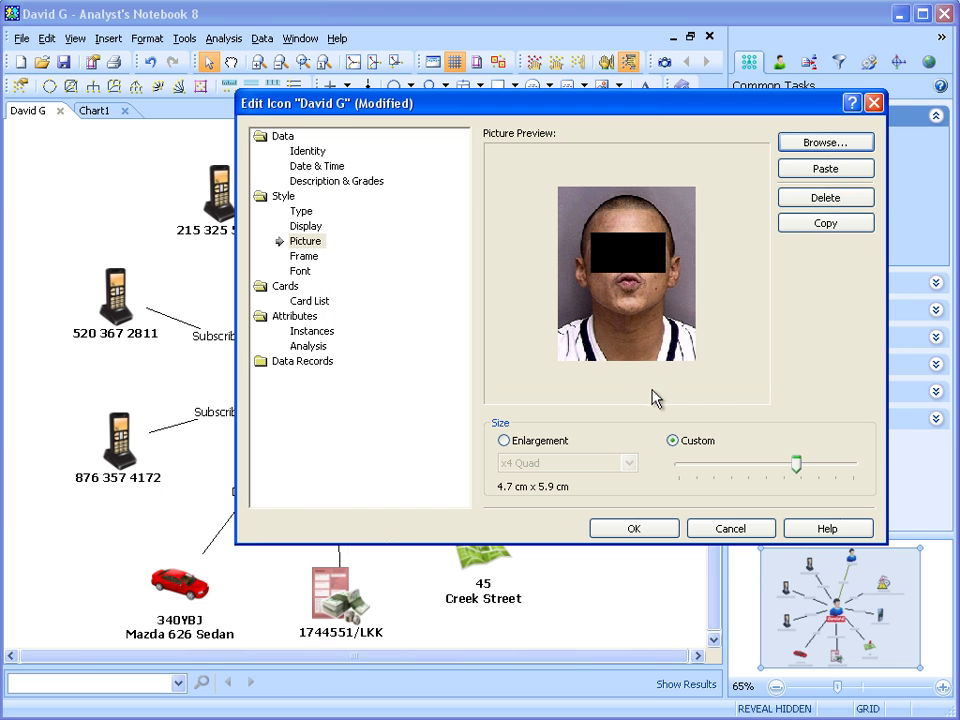
Size the central person's picture by Enlargement at x4 Quad and apply the icon changes.
{"action": "mouse_move", "coordinate": [796, 464]}
{"action": "left_mouse_down"}
{"action": "mouse_move", "coordinate": [752, 465]}
{"action": "mouse_move", "coordinate": [793, 465]}
{"action": "left_mouse_up"}
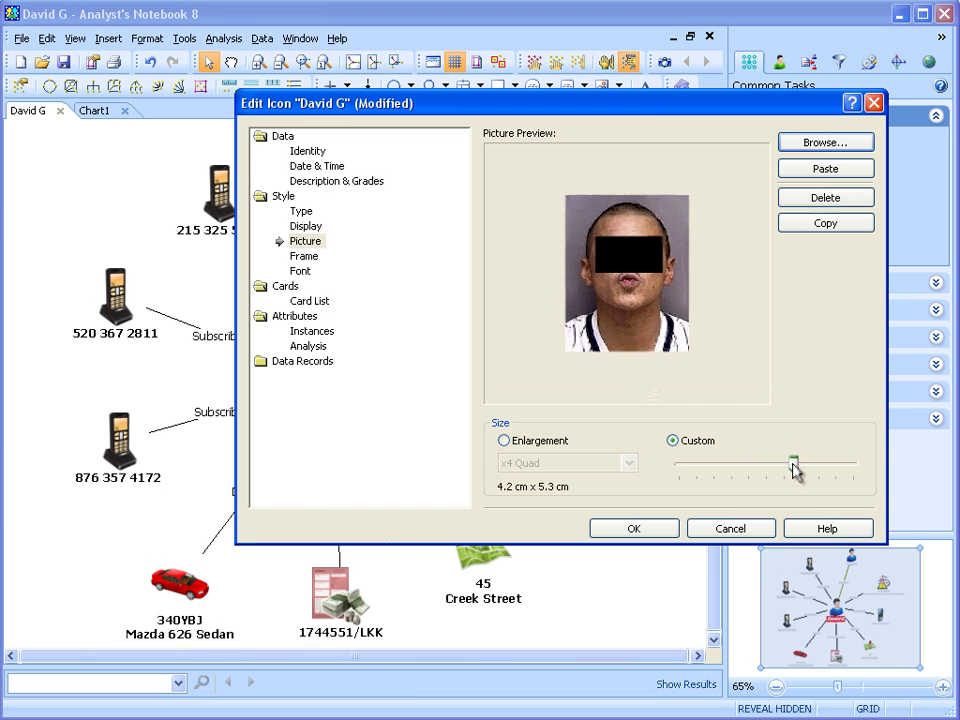
{"action": "left_click", "coordinate": [506, 442]}
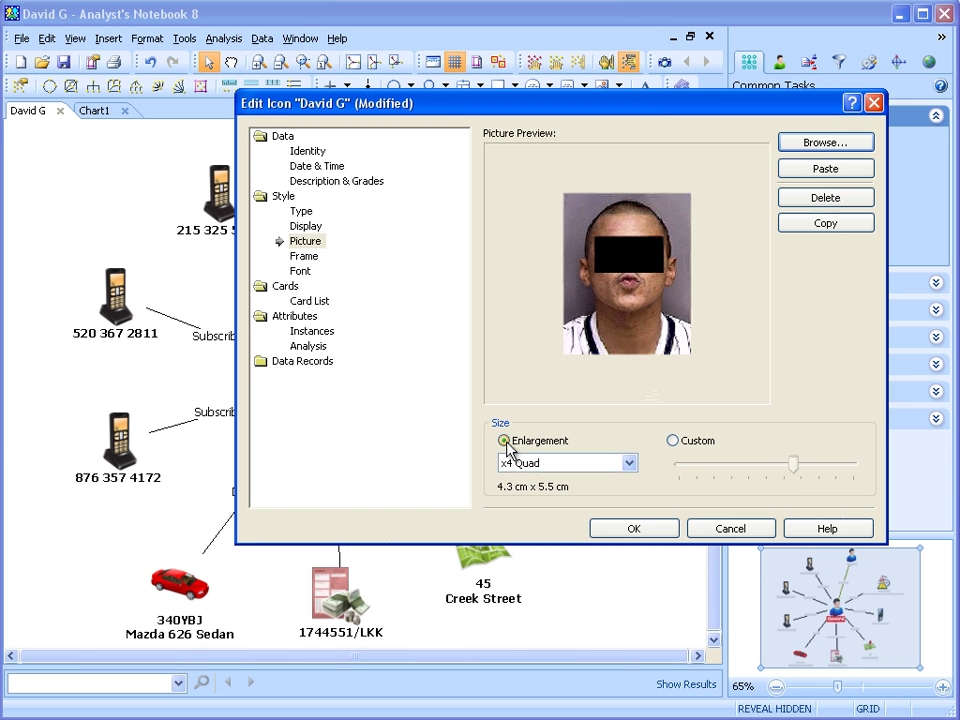
{"action": "left_click", "coordinate": [658, 535]}
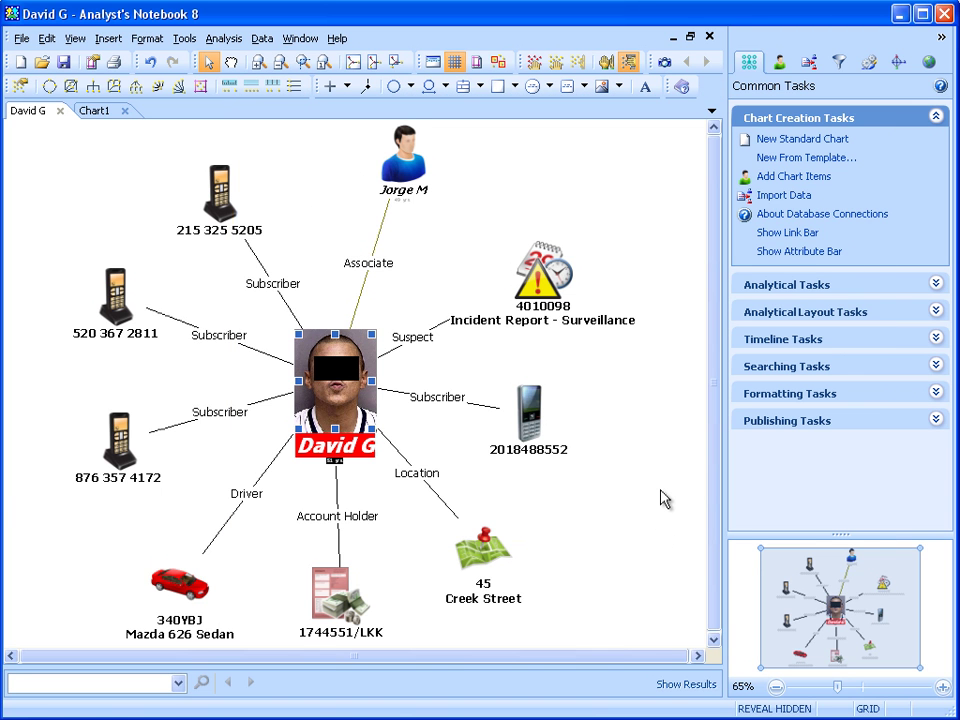
Enlarge the central person's picture slightly directly on the chart.
{"action": "left_click", "coordinate": [440, 398]}
{"action": "left_click", "coordinate": [352, 425]}
{"action": "left_click_drag", "start_coordinate": [372, 428], "coordinate": [390, 447]}
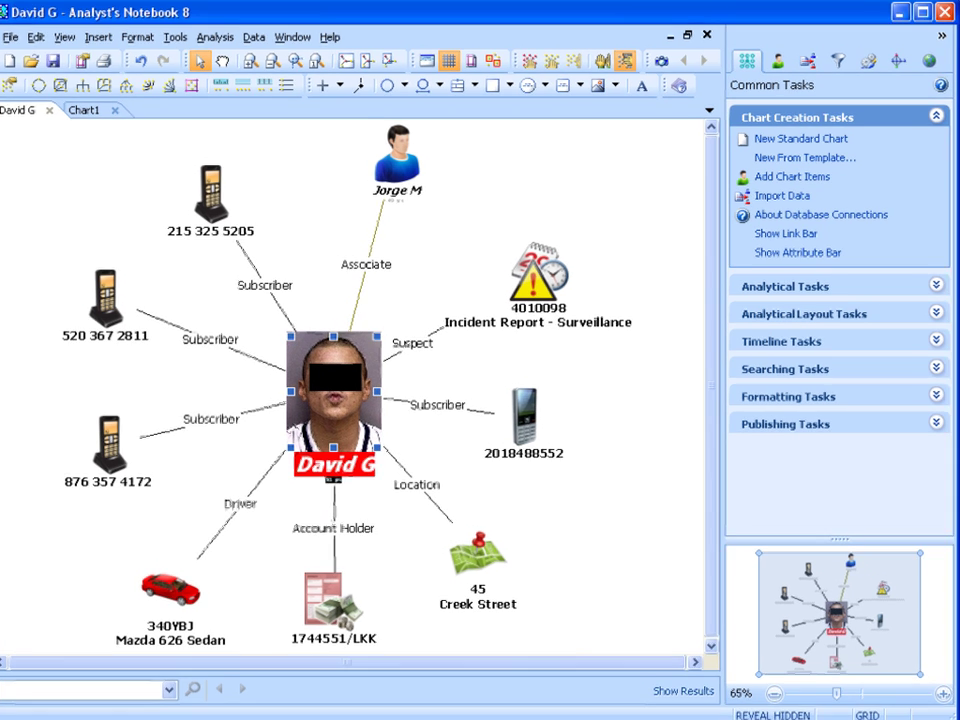
Switch to the image folder window and place the associate's bitmap photo onto the associate's person icon in the chart.
{"action": "key", "text": "alt+Tab"}
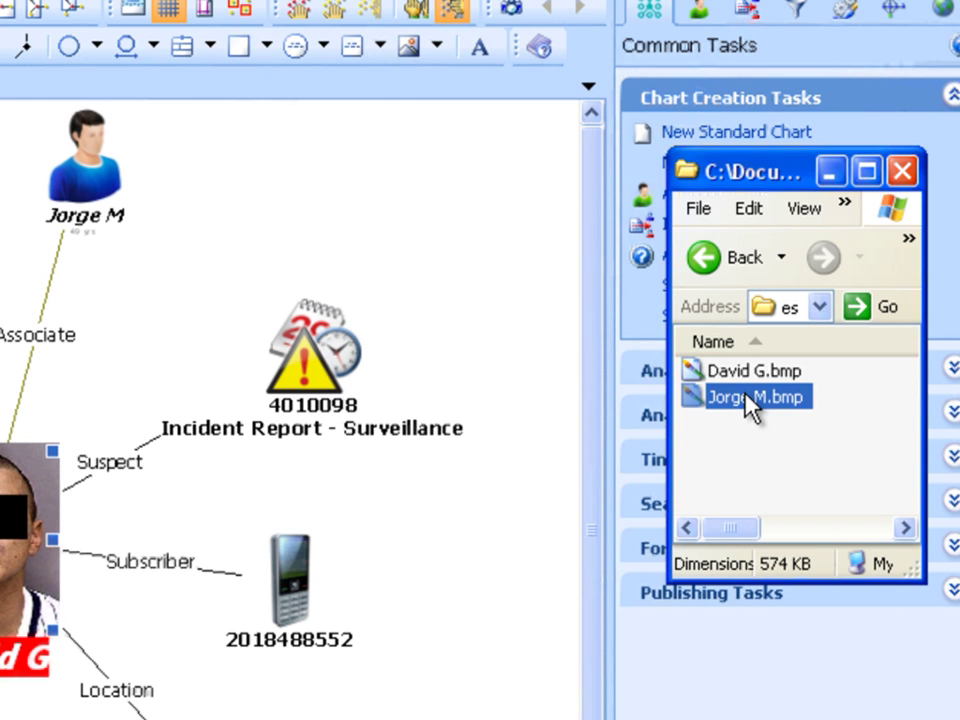
{"action": "left_click_drag", "start_coordinate": [750, 405], "coordinate": [84, 184]}
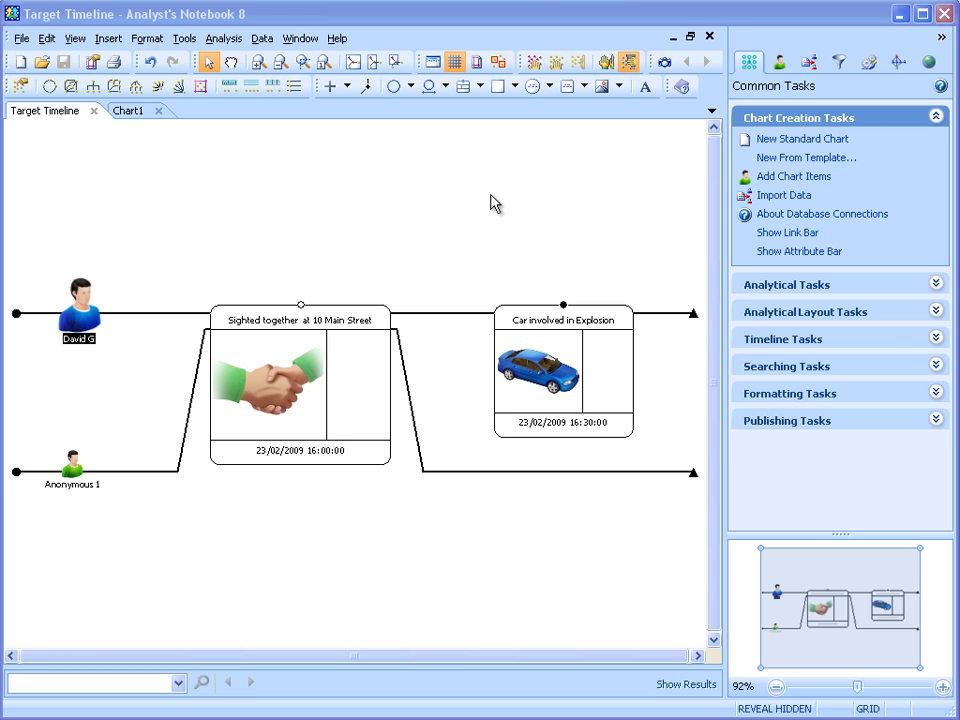
Display the stored picture for the upper theme line's person in the Target Timeline chart and clear the selection.
{"action": "right_click", "coordinate": [79, 318]}
{"action": "mouse_move", "coordinate": [178, 490]}
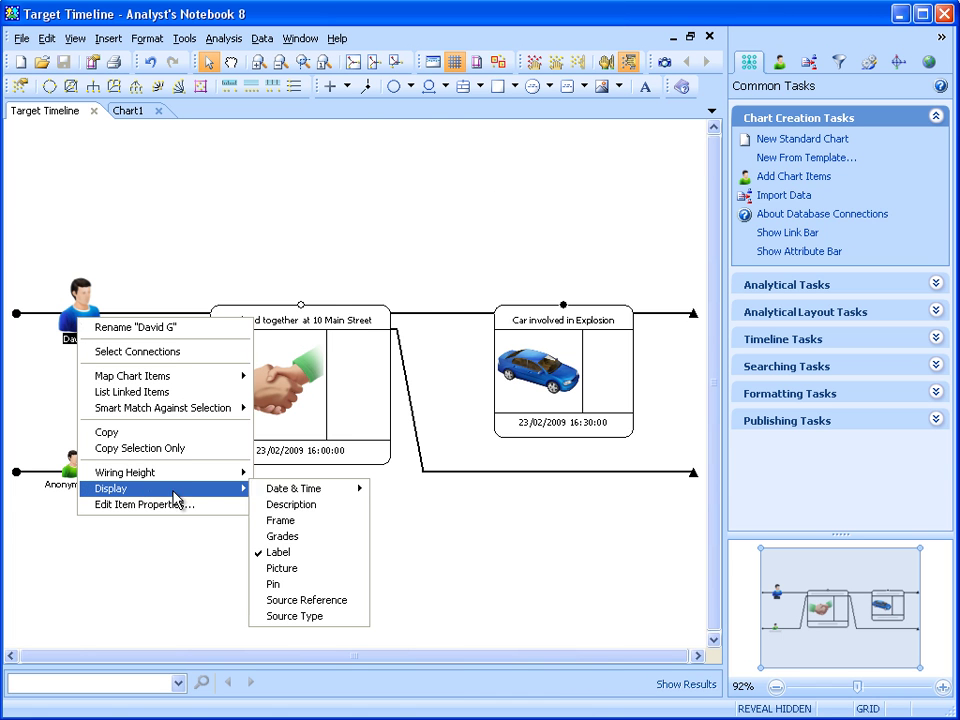
{"action": "left_click", "coordinate": [306, 569]}
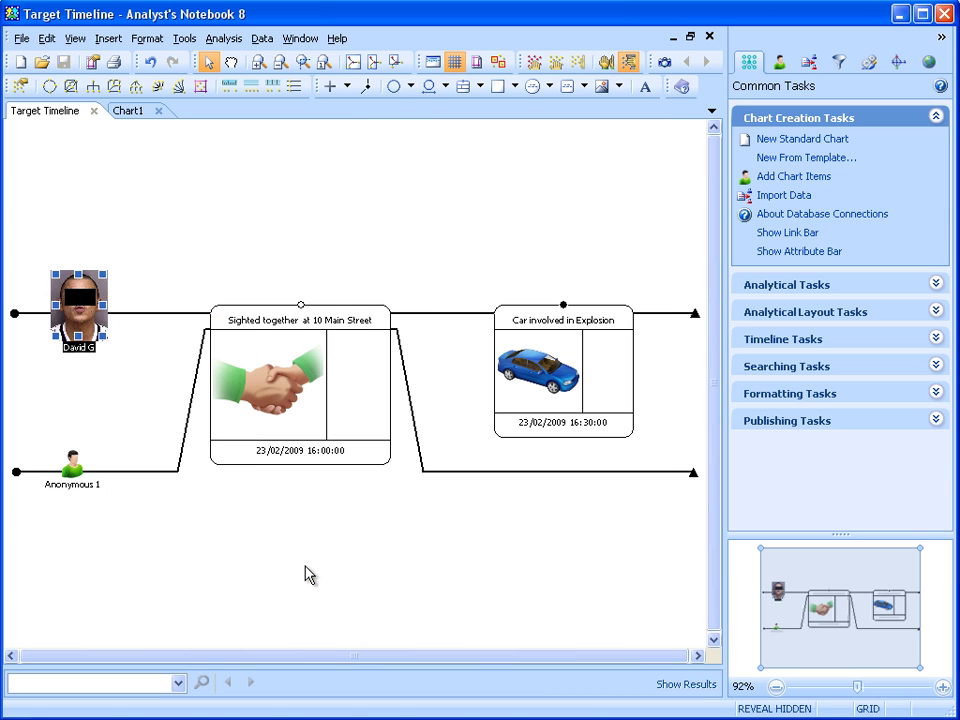
{"action": "left_click", "coordinate": [181, 222]}
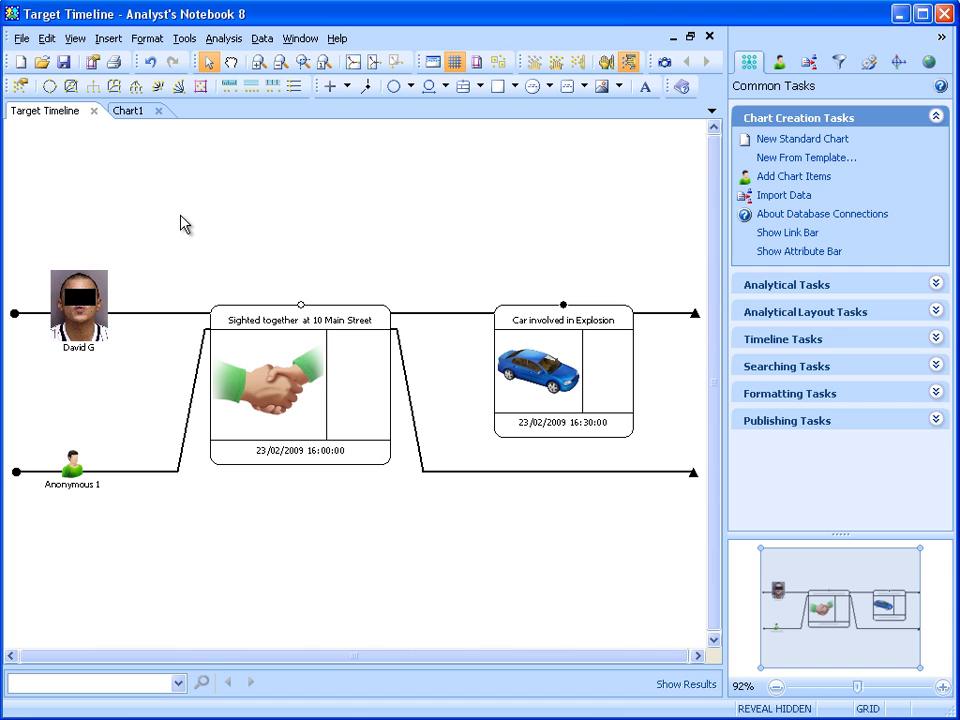
Display the stored picture in the "Sighted together" event frame of the timeline.
{"action": "right_click", "coordinate": [343, 436]}
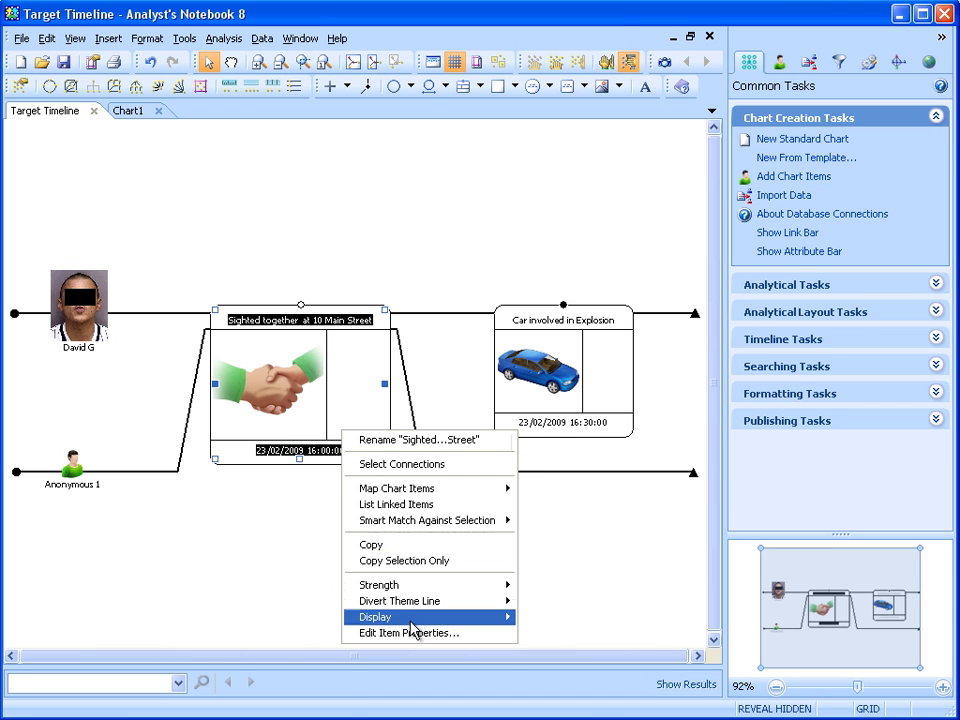
{"action": "mouse_move", "coordinate": [411, 621]}
{"action": "left_click", "coordinate": [562, 536]}
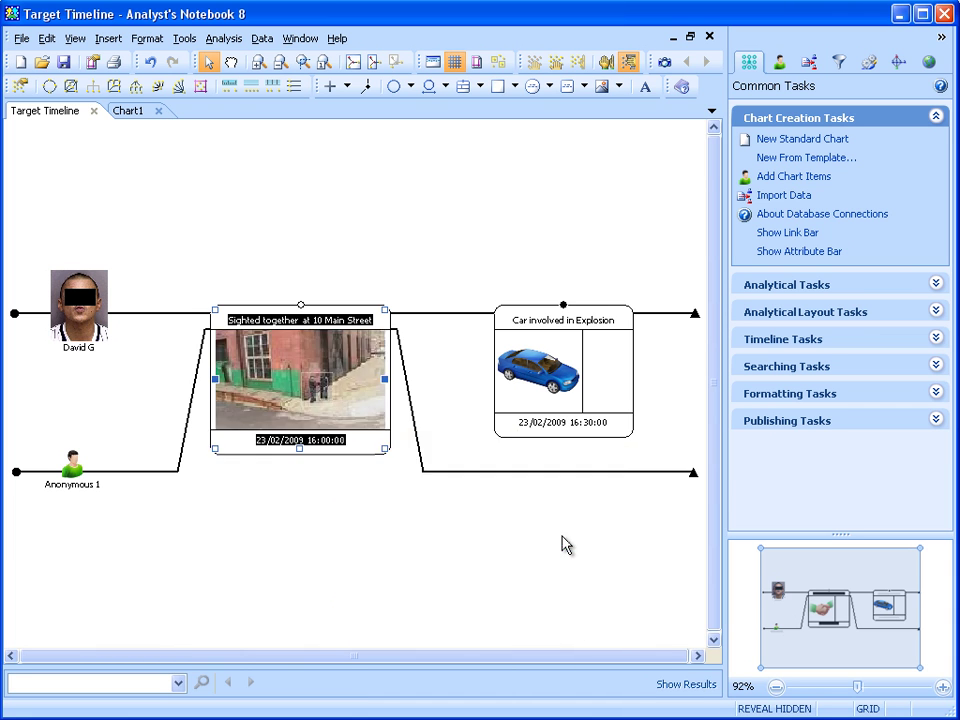
Display the stored picture in the "Car involved in Explosion" event frame of the timeline.
{"action": "right_click", "coordinate": [573, 368]}
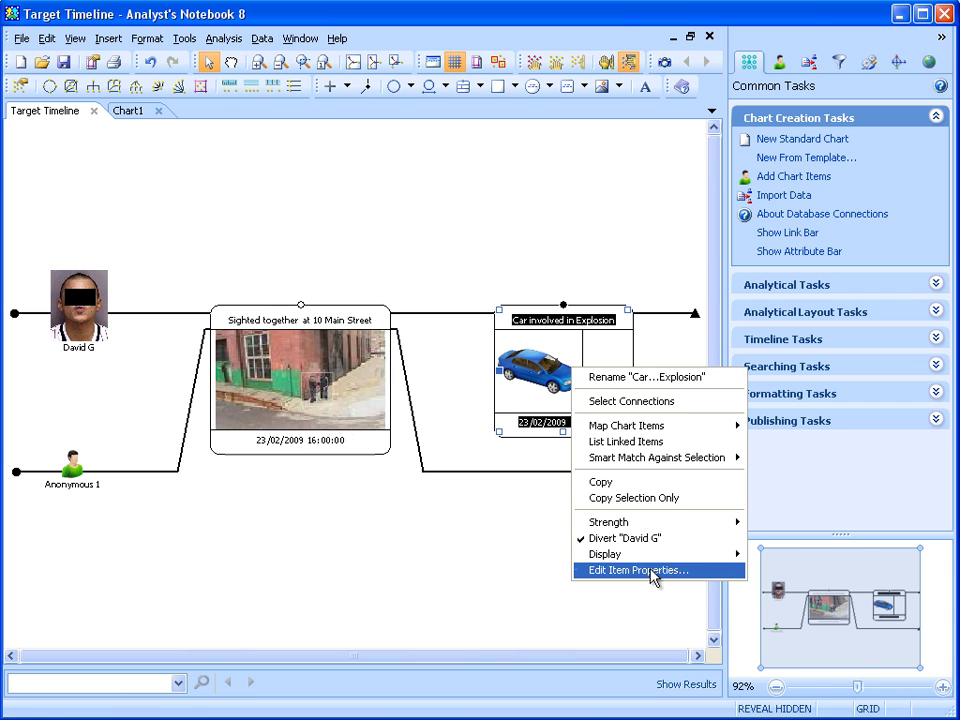
{"action": "mouse_move", "coordinate": [650, 560]}
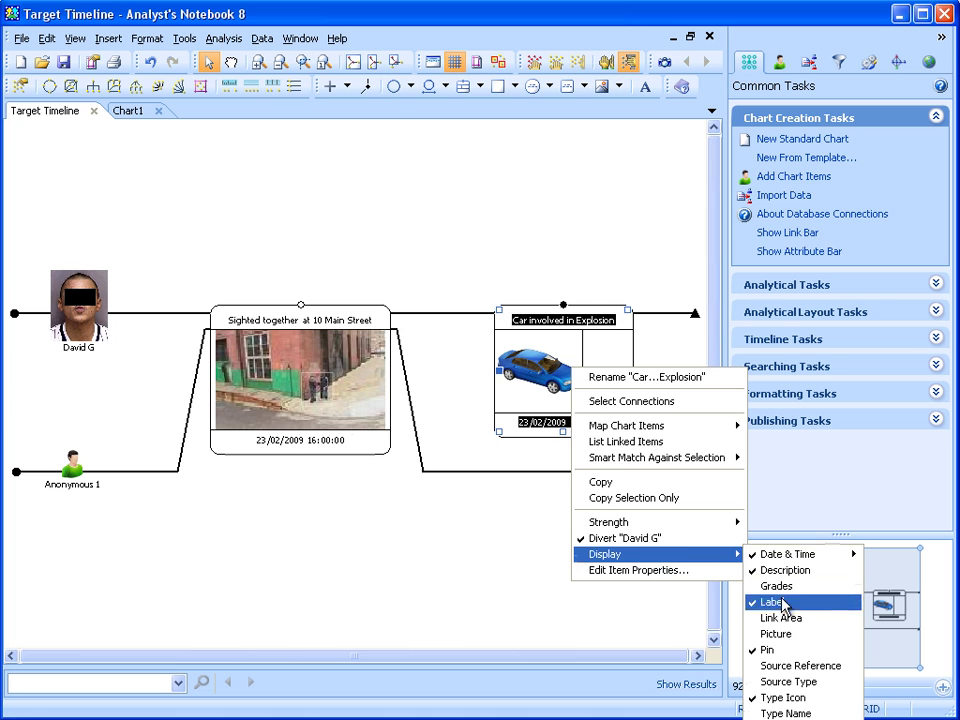
{"action": "left_click", "coordinate": [784, 634]}
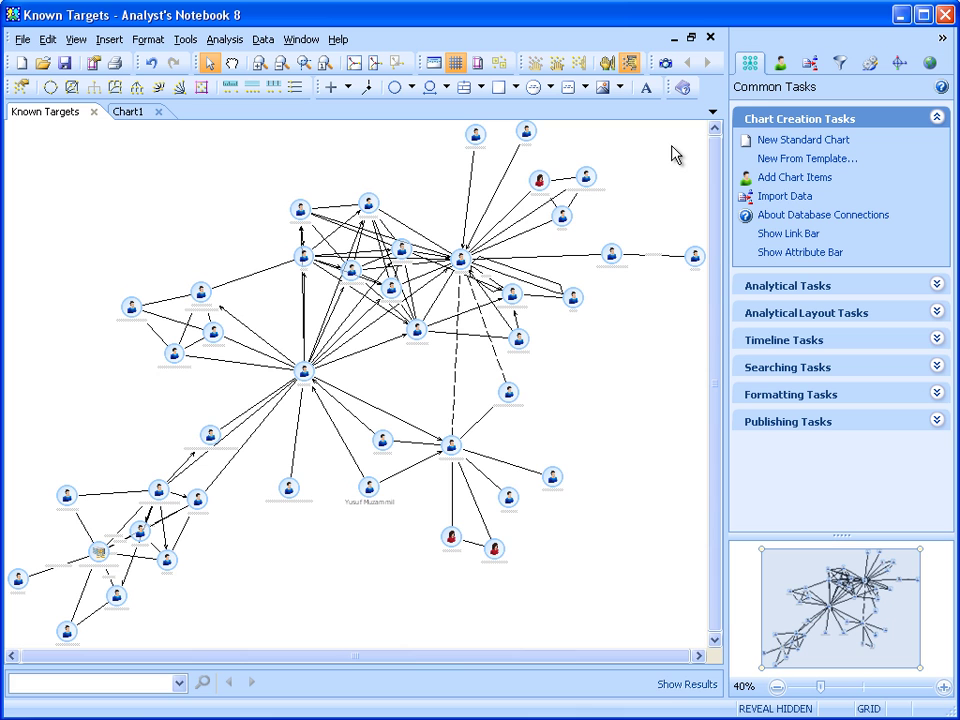
Filter the Known Targets chart to the entities whose Weapons Warning attribute is YES.
{"action": "left_click", "coordinate": [841, 63]}
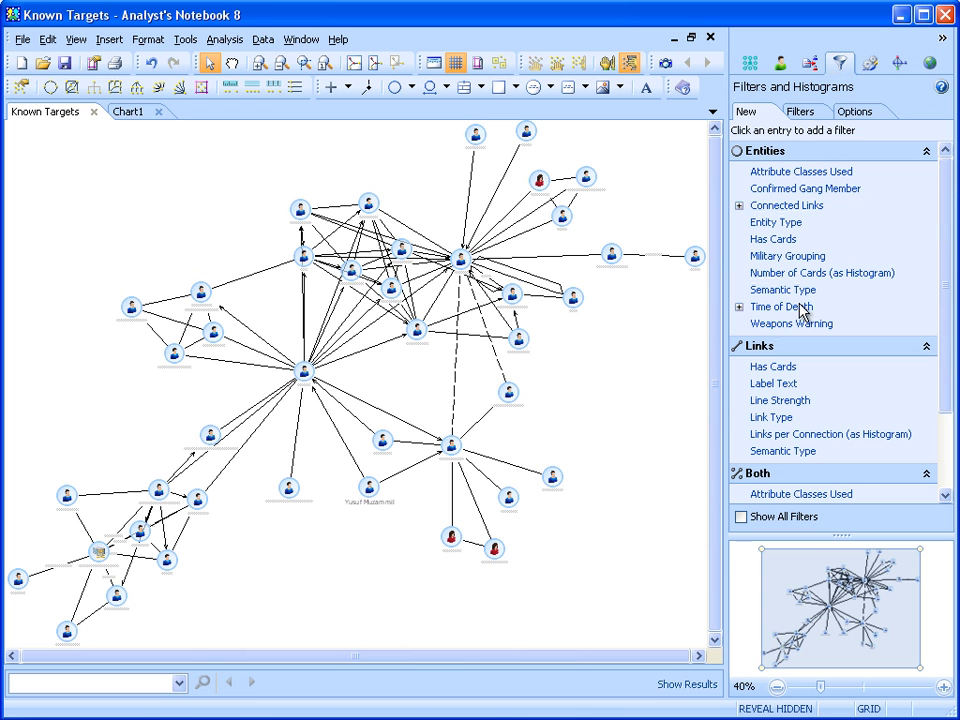
{"action": "left_click", "coordinate": [797, 325]}
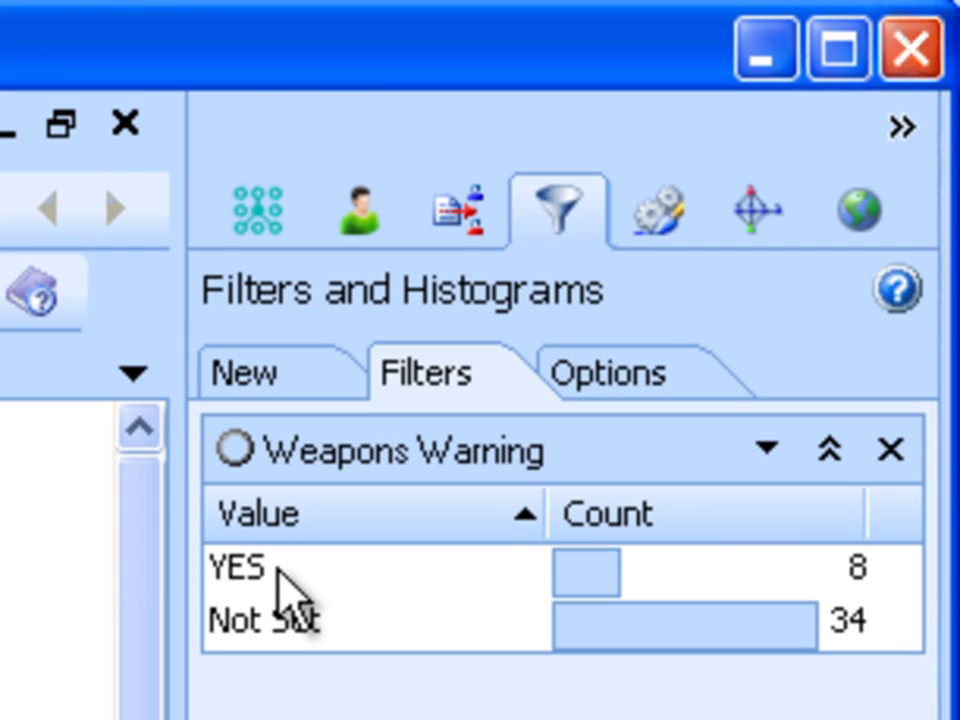
{"action": "left_click", "coordinate": [285, 572]}
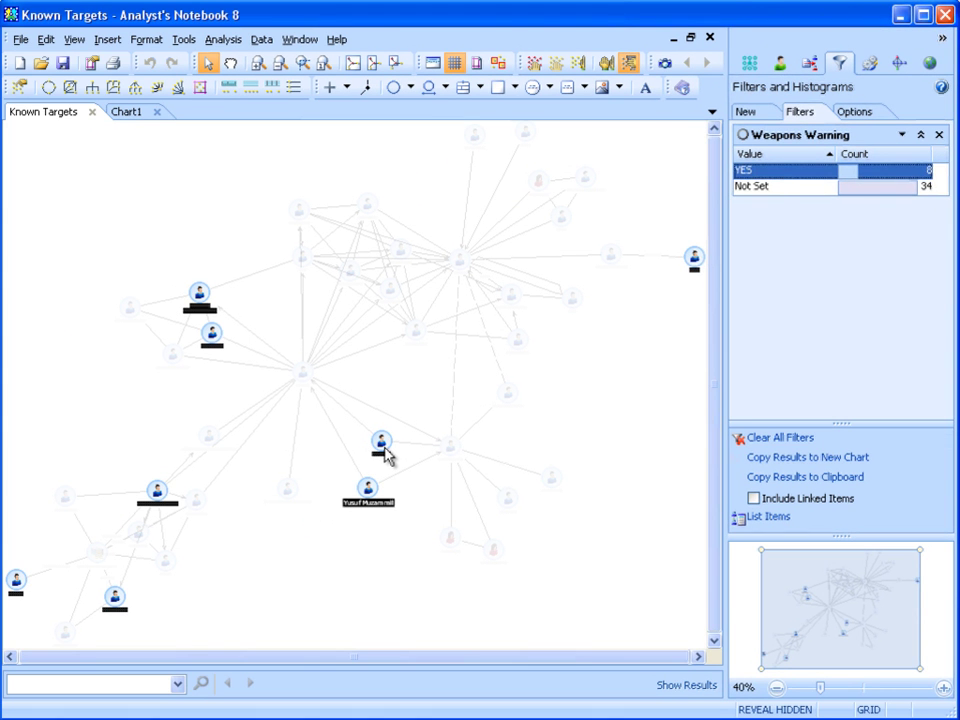
Set the icon frame color of all filtered weapons-warning entities to dark green and clear the filter.
{"action": "right_click", "coordinate": [384, 448]}
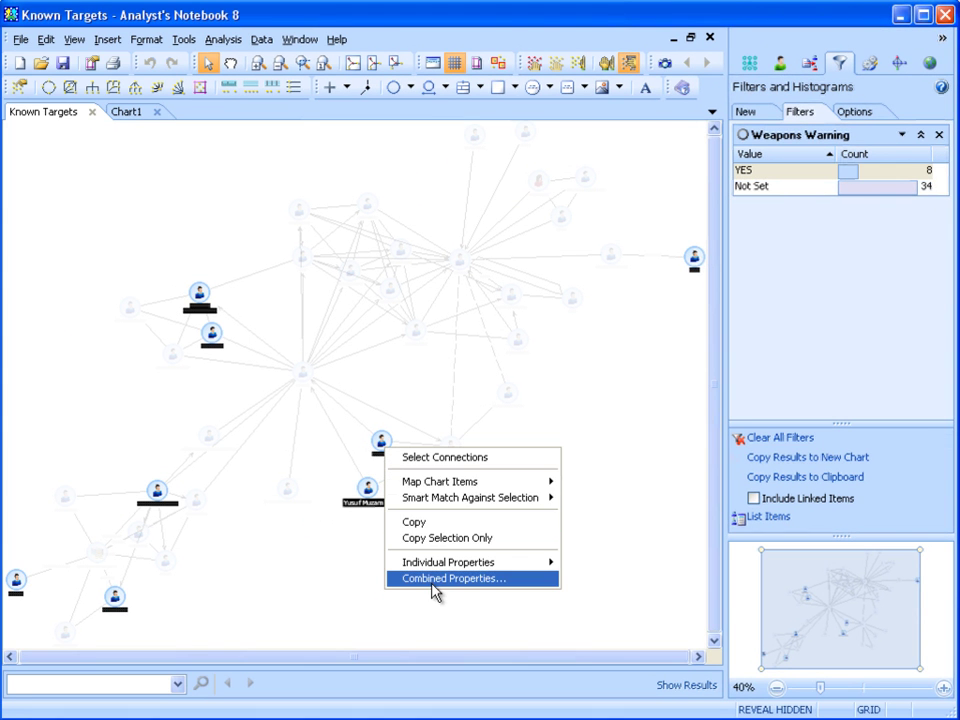
{"action": "left_click", "coordinate": [432, 579]}
{"action": "left_click", "coordinate": [601, 179]}
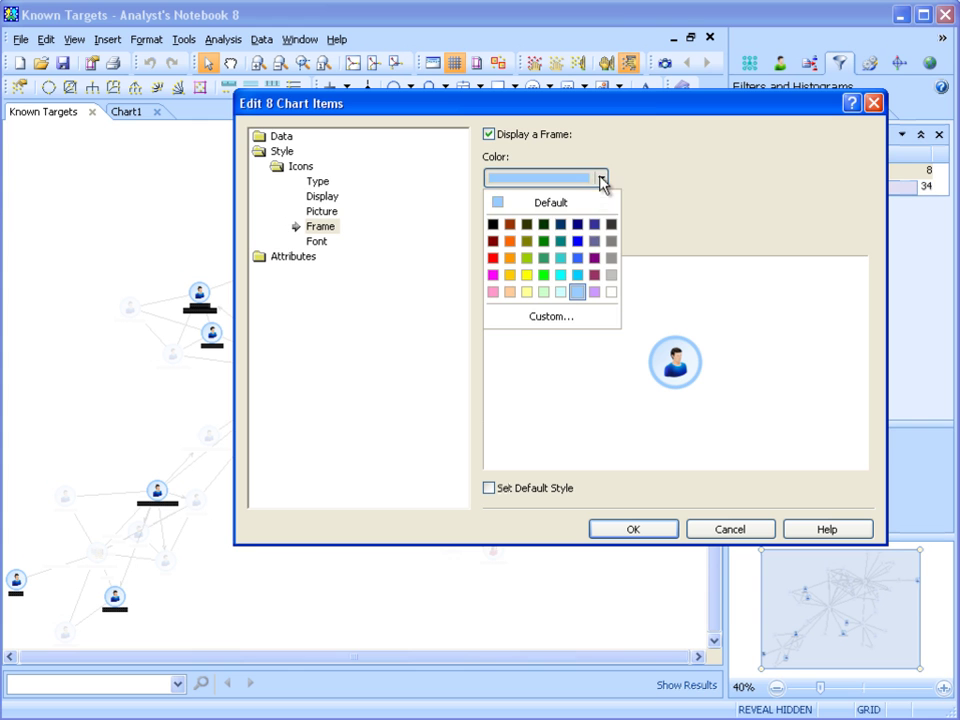
{"action": "left_click", "coordinate": [543, 224]}
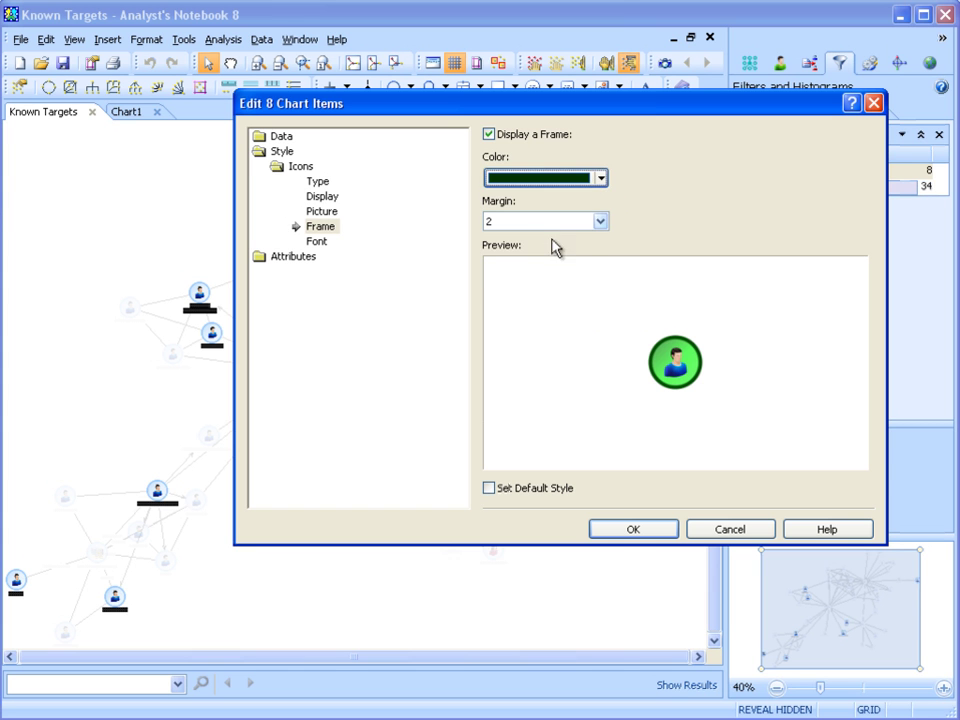
{"action": "left_click", "coordinate": [615, 530]}
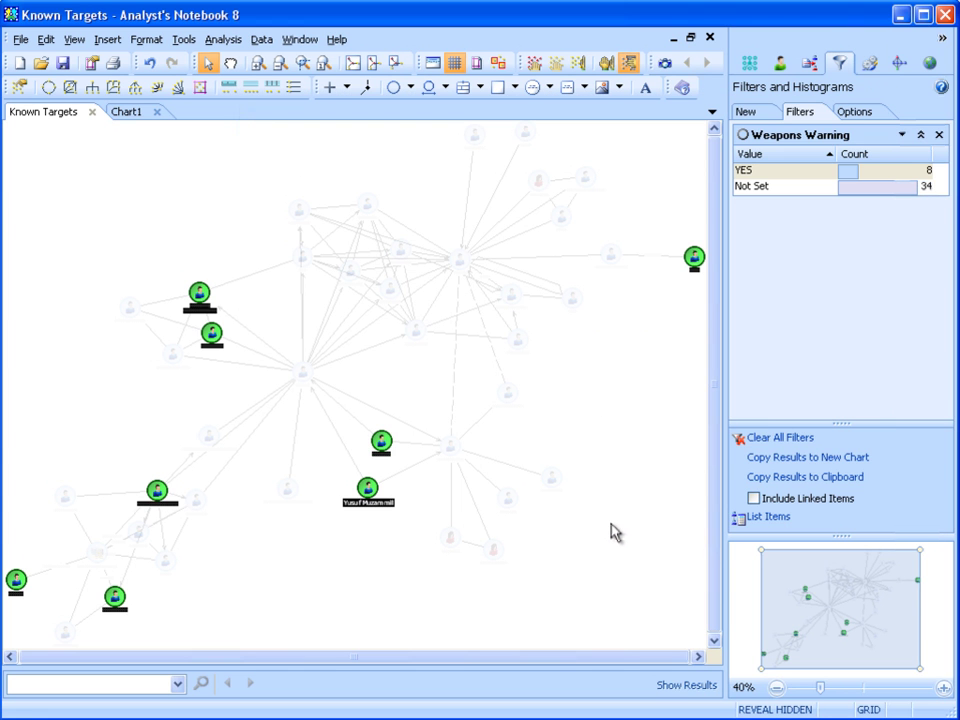
{"action": "left_click", "coordinate": [765, 440]}
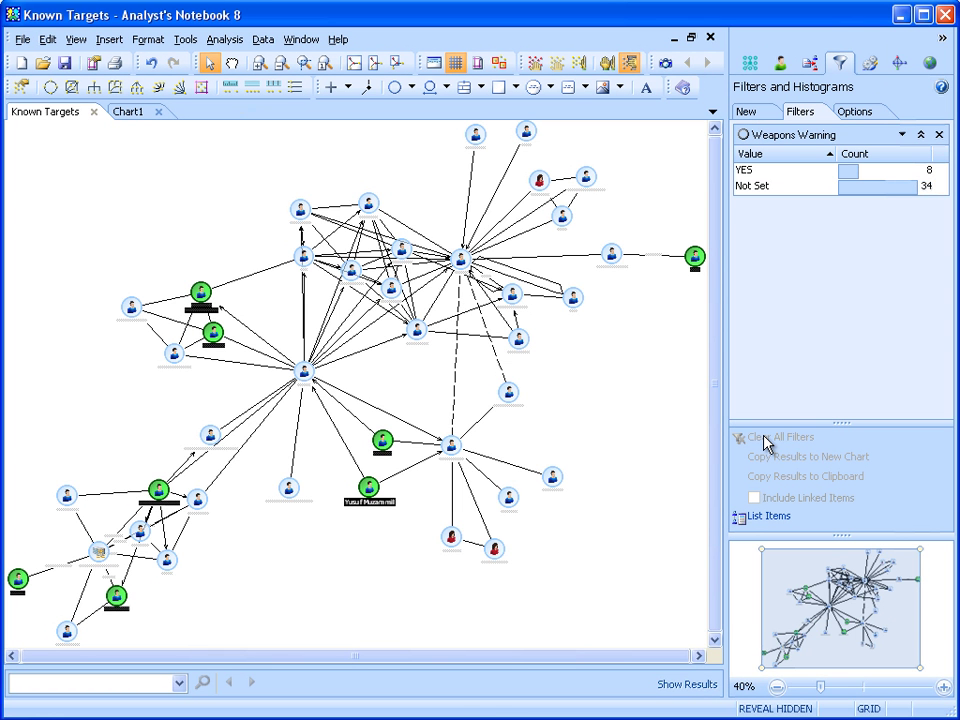
Add a Confirmed Gang Member entity filter and restrict the chart to the value YES.
{"action": "left_click", "coordinate": [766, 115]}
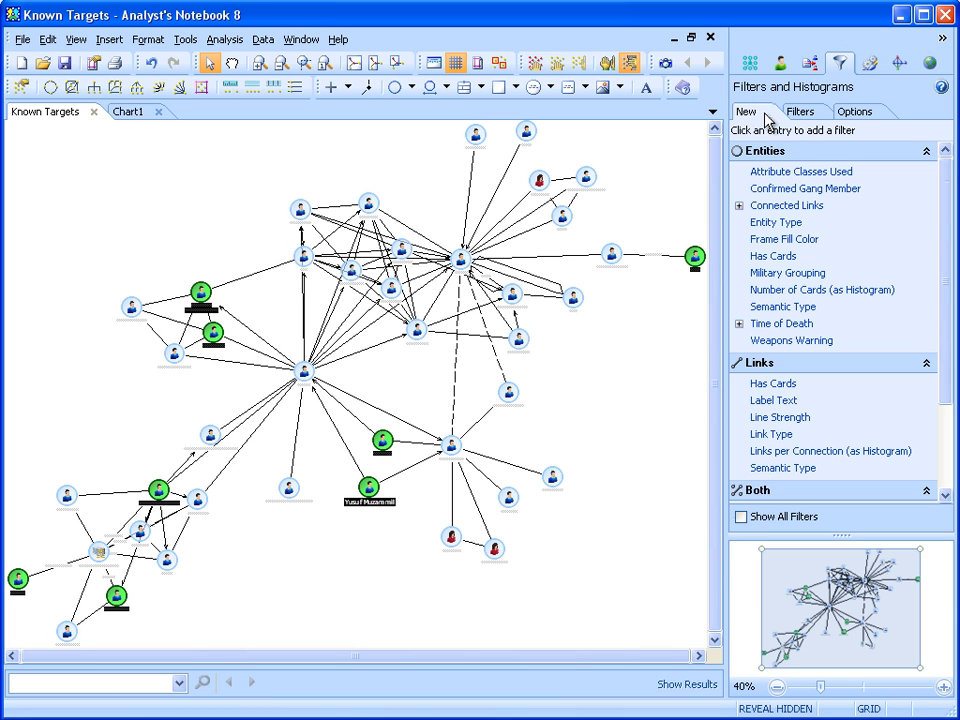
{"action": "left_click", "coordinate": [781, 190]}
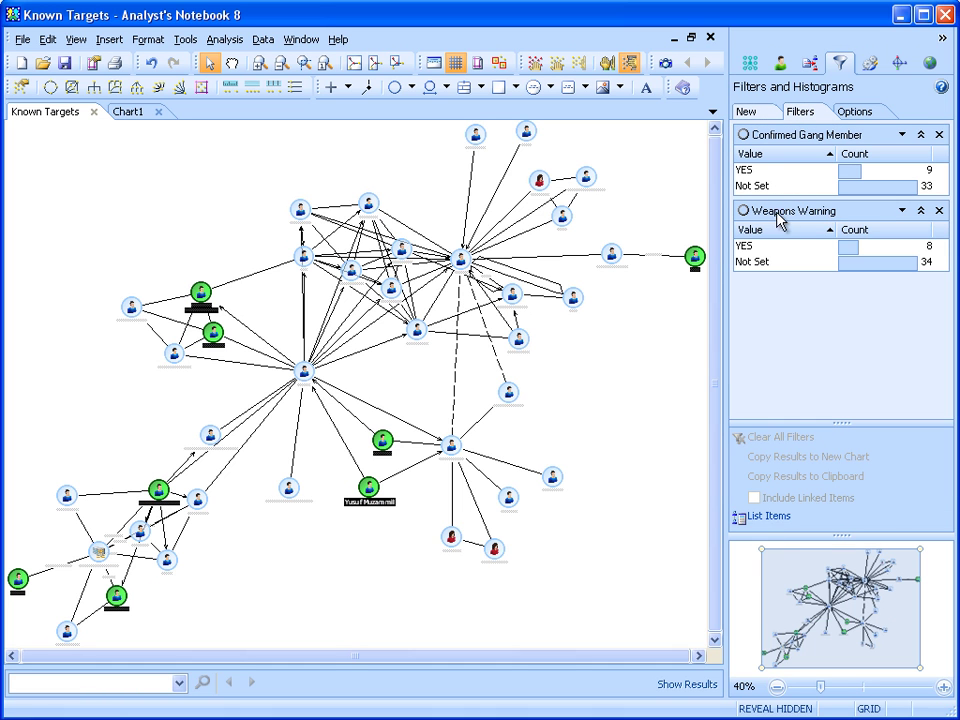
{"action": "left_click", "coordinate": [765, 170]}
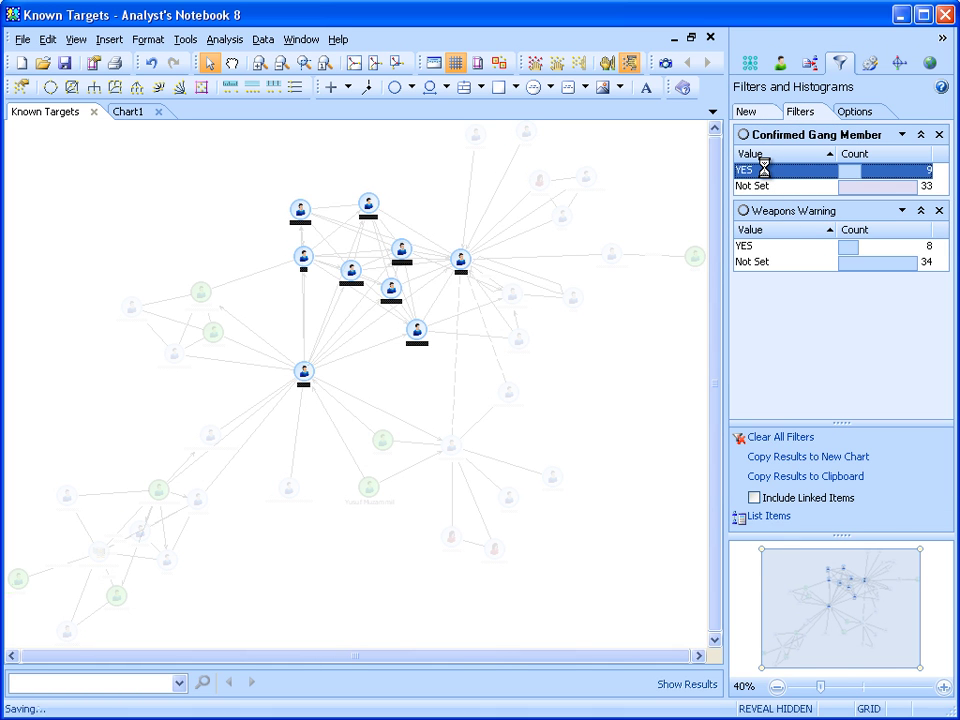
Edit the filtered gang members' combined properties and set their icon frame color to red.
{"action": "right_click", "coordinate": [461, 266]}
{"action": "left_click", "coordinate": [516, 394]}
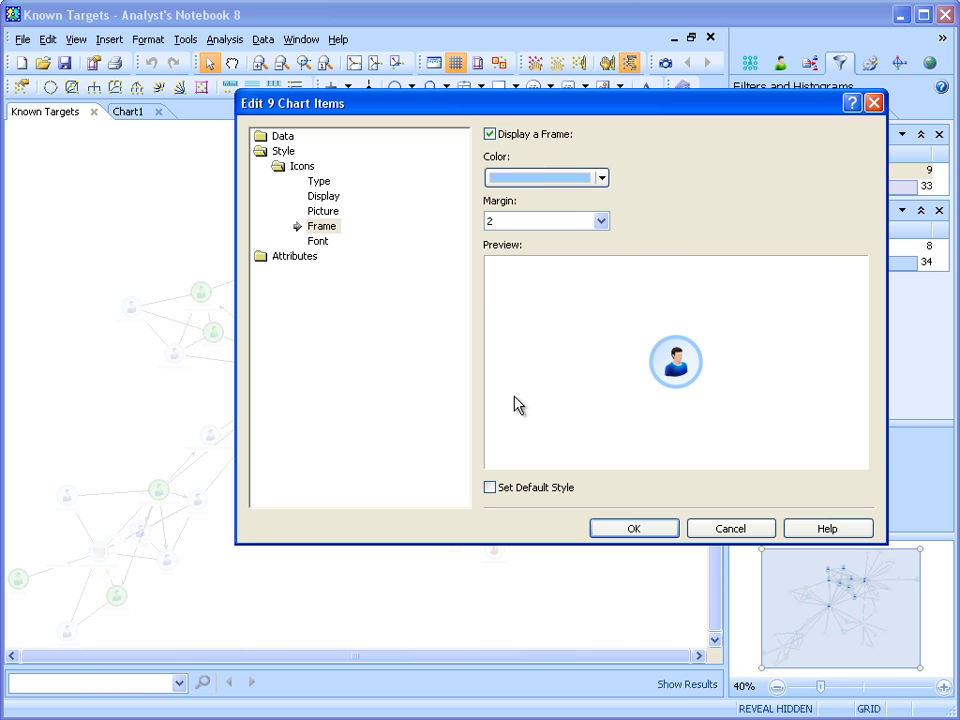
{"action": "left_click", "coordinate": [603, 178]}
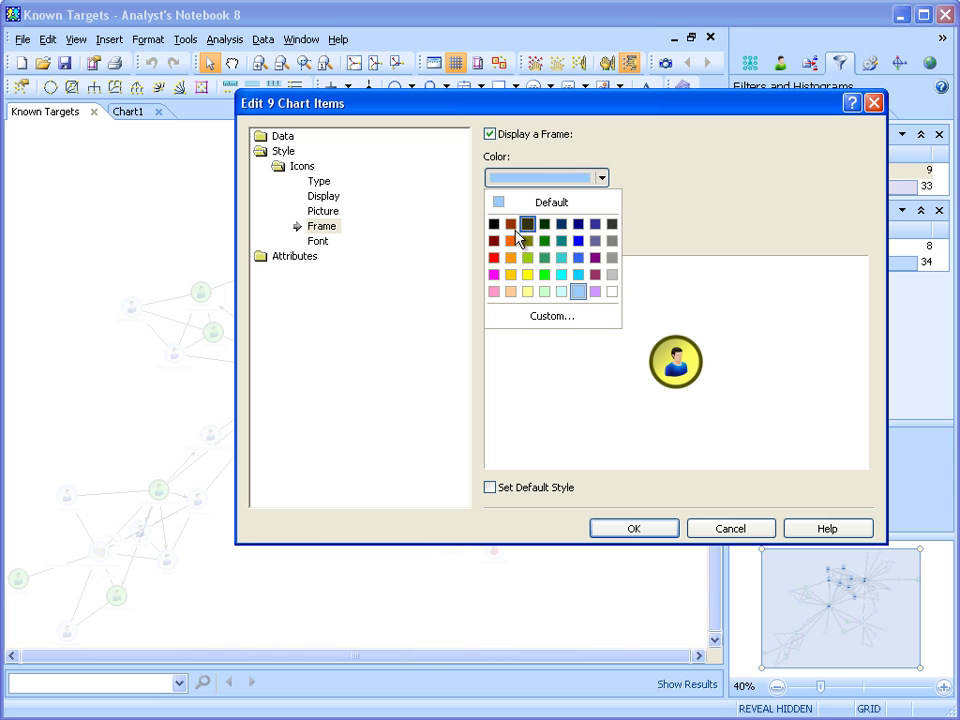
{"action": "left_click", "coordinate": [493, 257]}
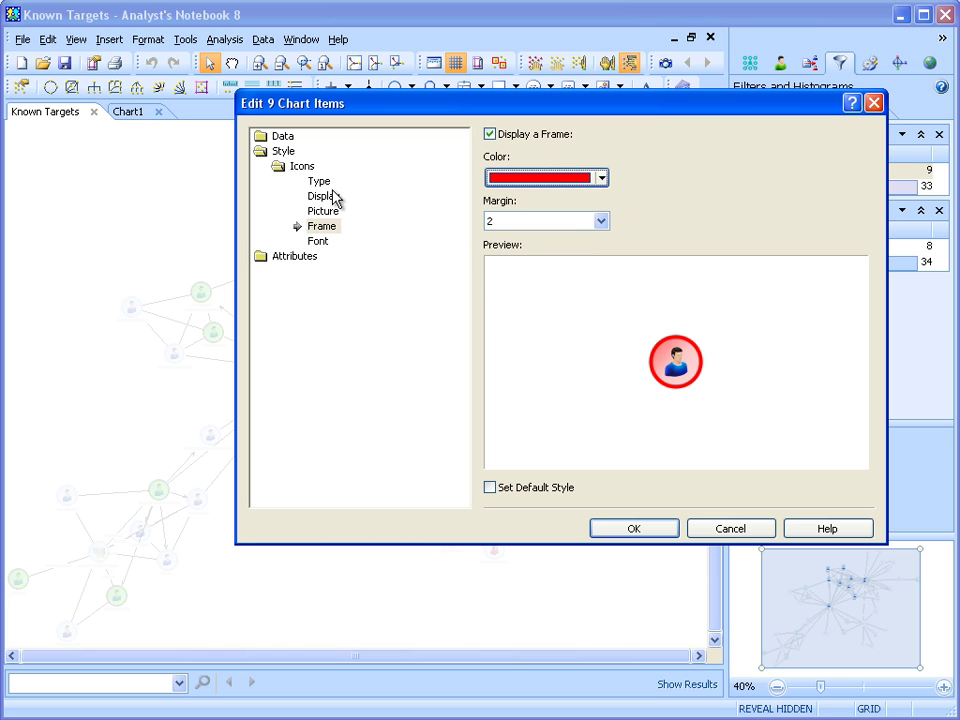
Set the gang members' icon enlargement to x2 Double, apply the changes and clear all filters.
{"action": "left_click", "coordinate": [320, 181]}
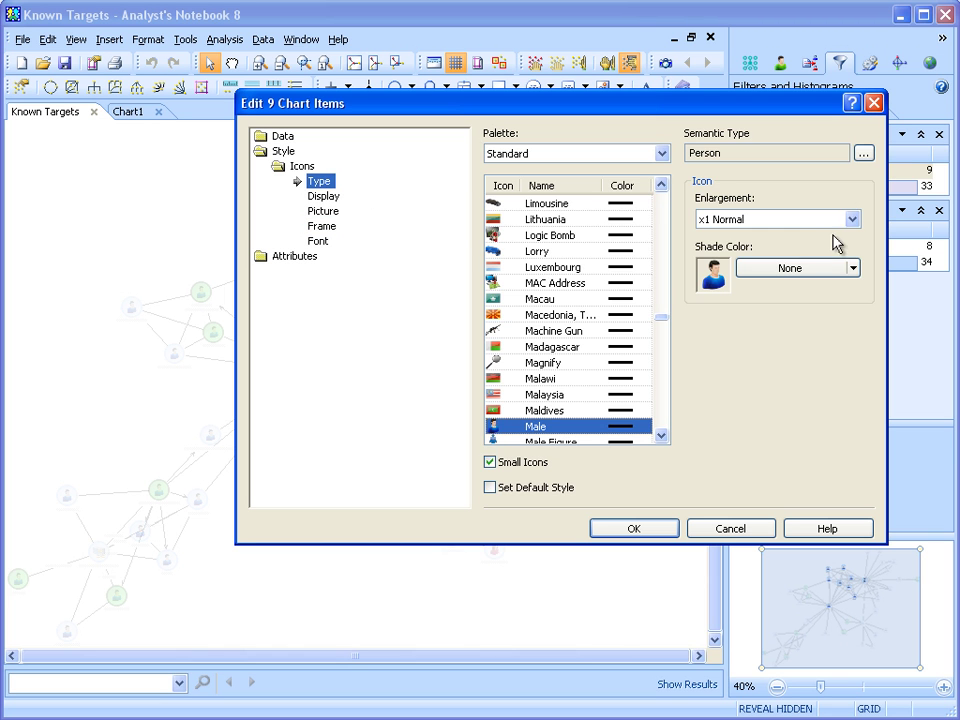
{"action": "left_click", "coordinate": [849, 220]}
{"action": "left_click", "coordinate": [740, 261]}
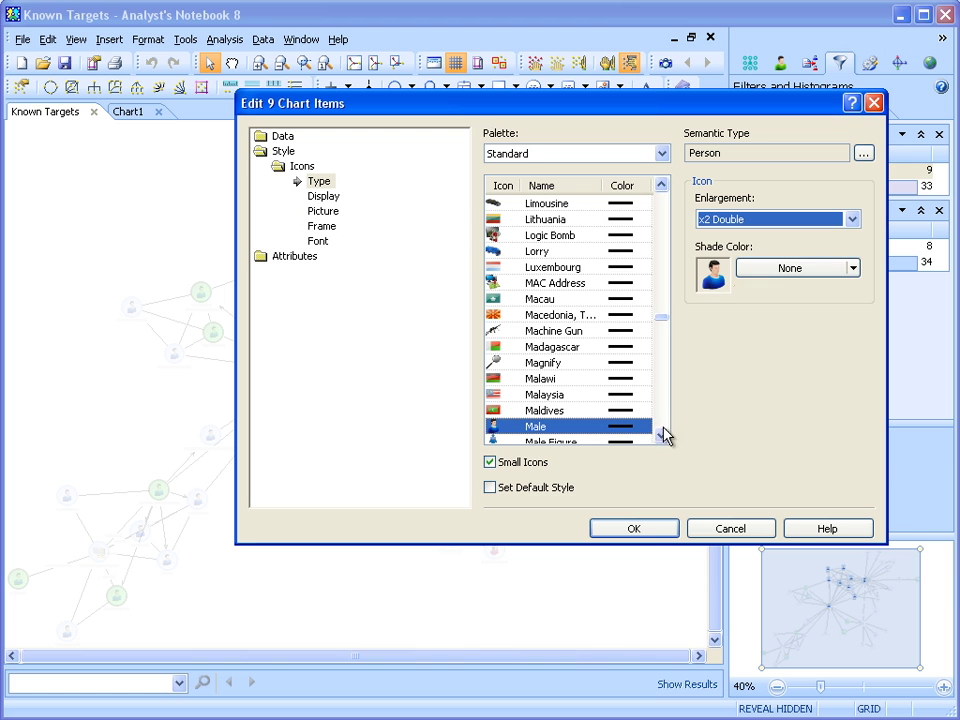
{"action": "left_click", "coordinate": [640, 531]}
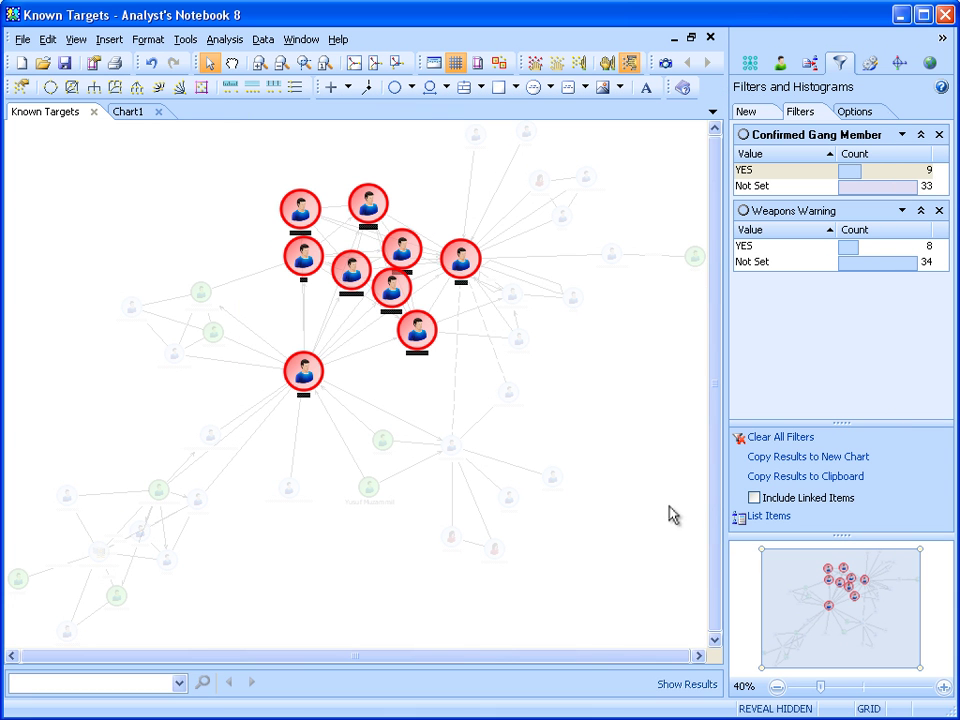
{"action": "left_click", "coordinate": [777, 438]}
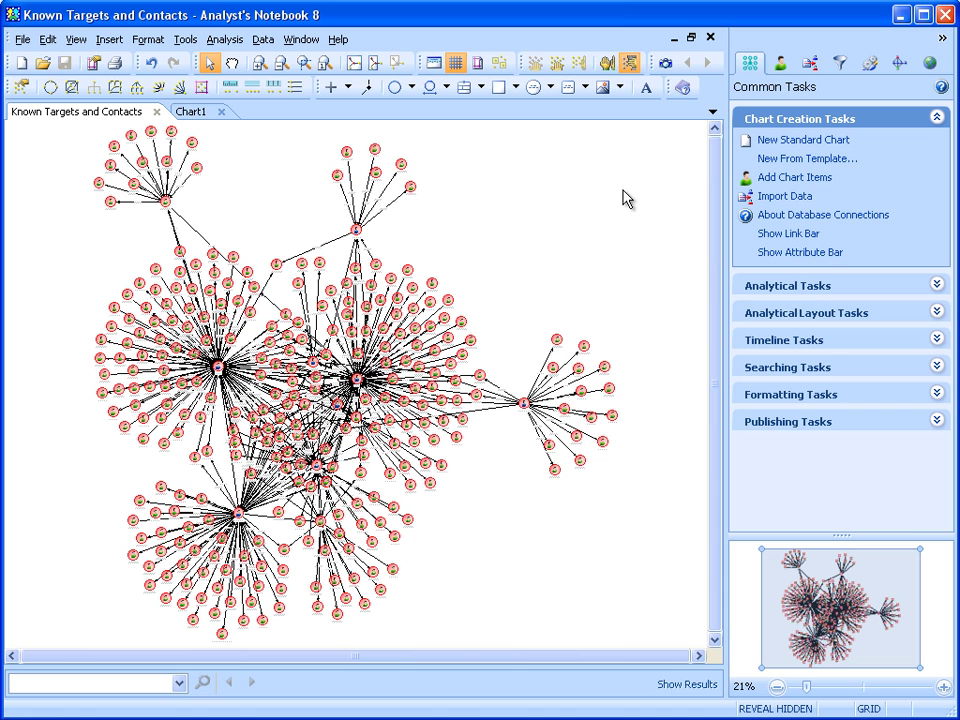
Calculate the social network measures for Known Targets and Contacts and rank the entities by betweenness, closeness, degree and eigenvector in turn.
{"action": "left_click", "coordinate": [899, 63]}
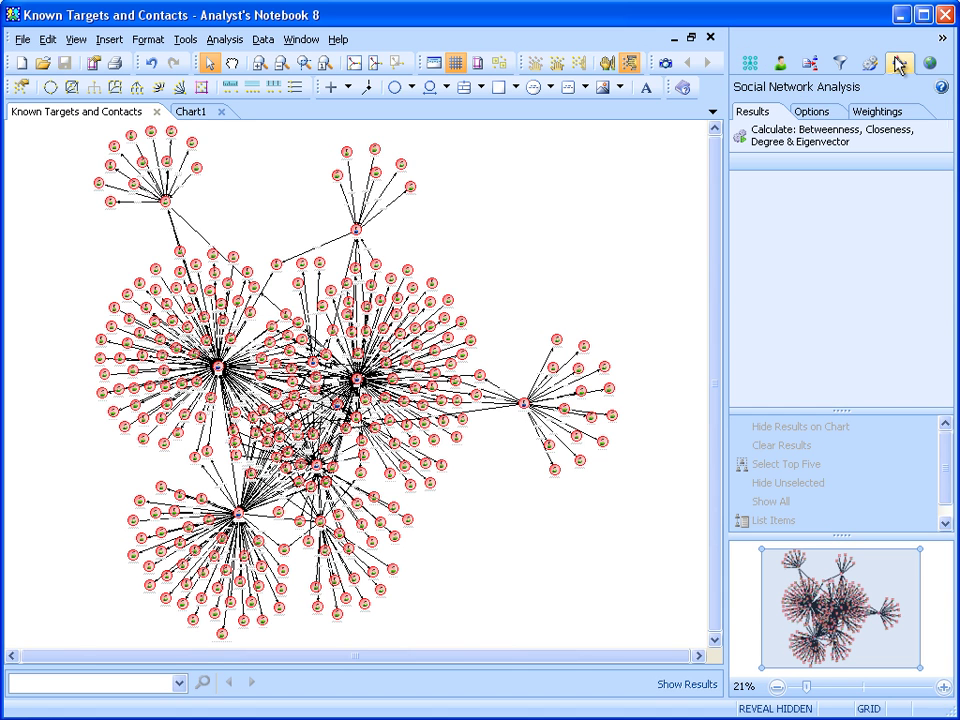
{"action": "left_click", "coordinate": [809, 143]}
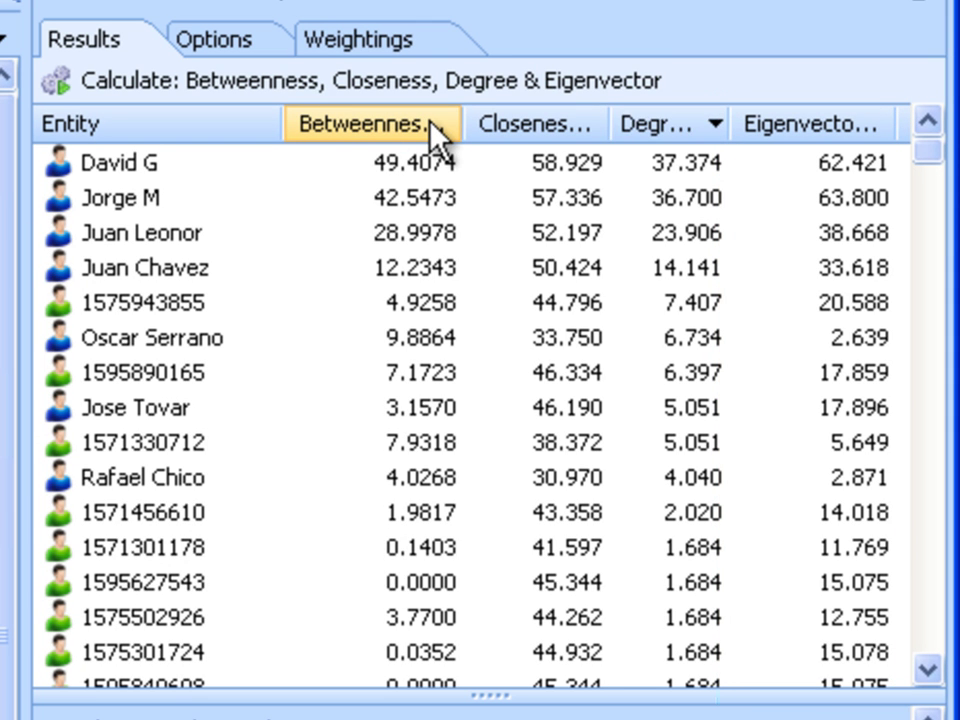
{"action": "left_click", "coordinate": [432, 122]}
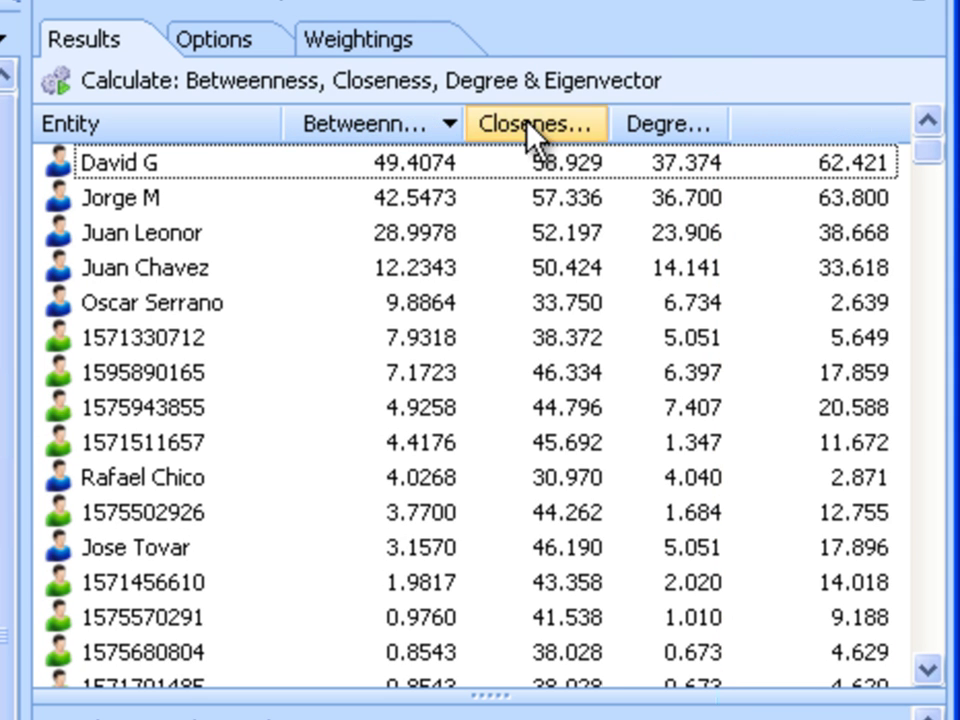
{"action": "left_click", "coordinate": [600, 135]}
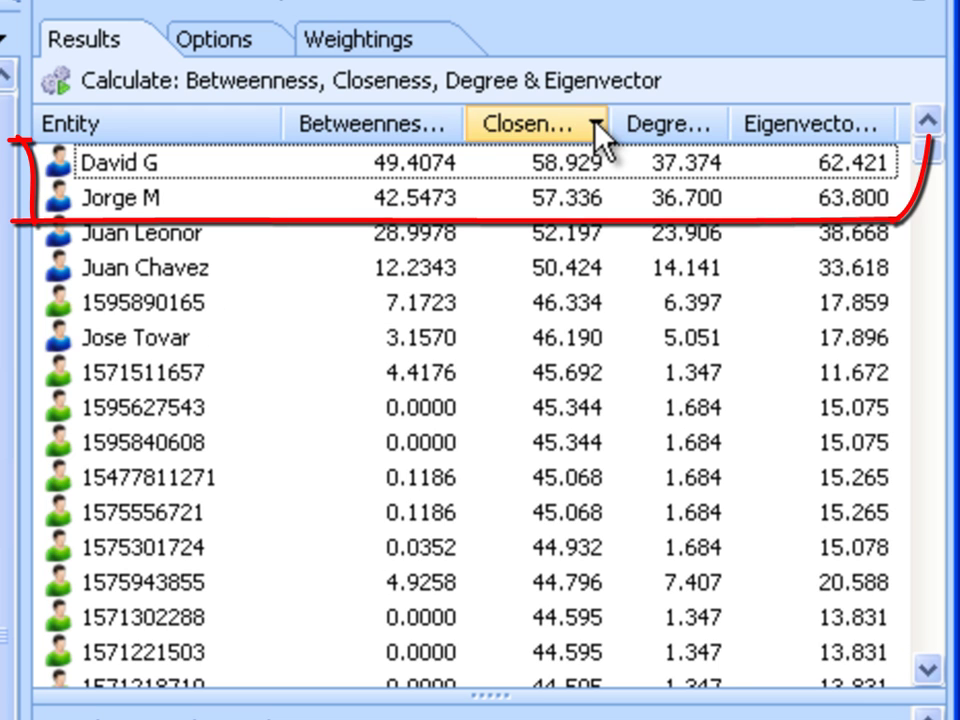
{"action": "left_click", "coordinate": [706, 124]}
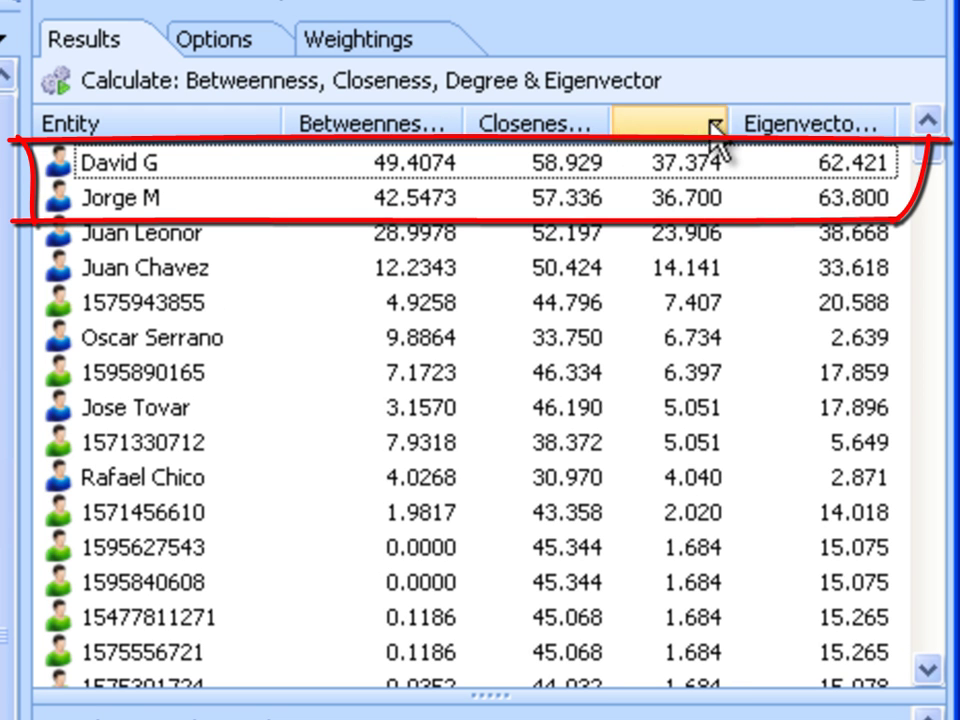
{"action": "left_click", "coordinate": [872, 128]}
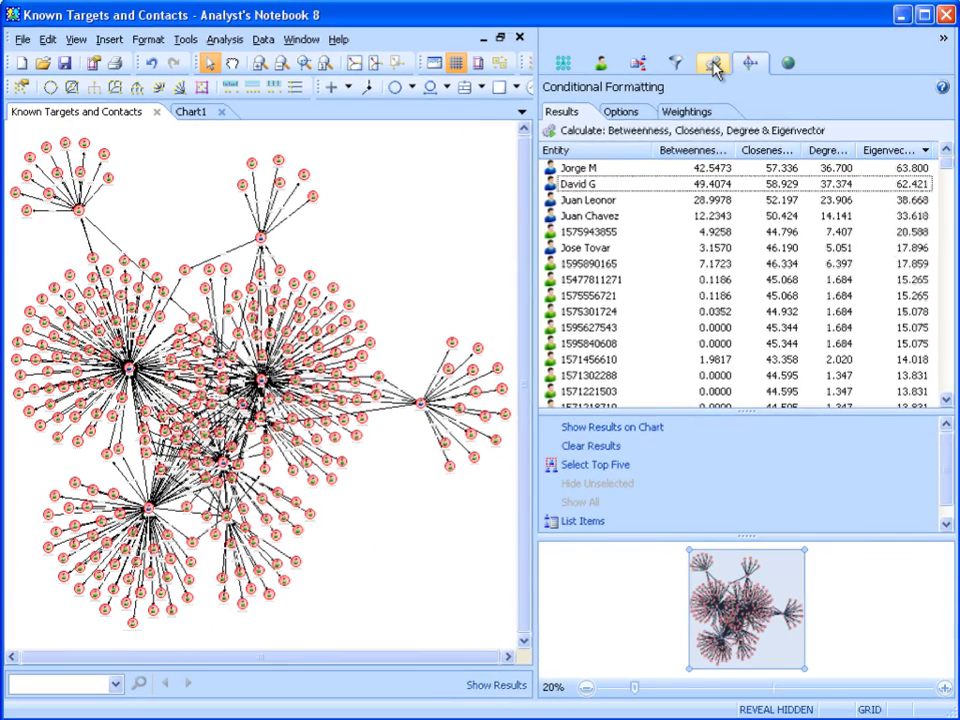
Format the chart with the saved conditional formatting specification "SNA Eigenvector Icon Frames".
{"action": "left_click", "coordinate": [712, 66]}
{"action": "left_click_drag", "start_coordinate": [945, 182], "coordinate": [950, 316]}
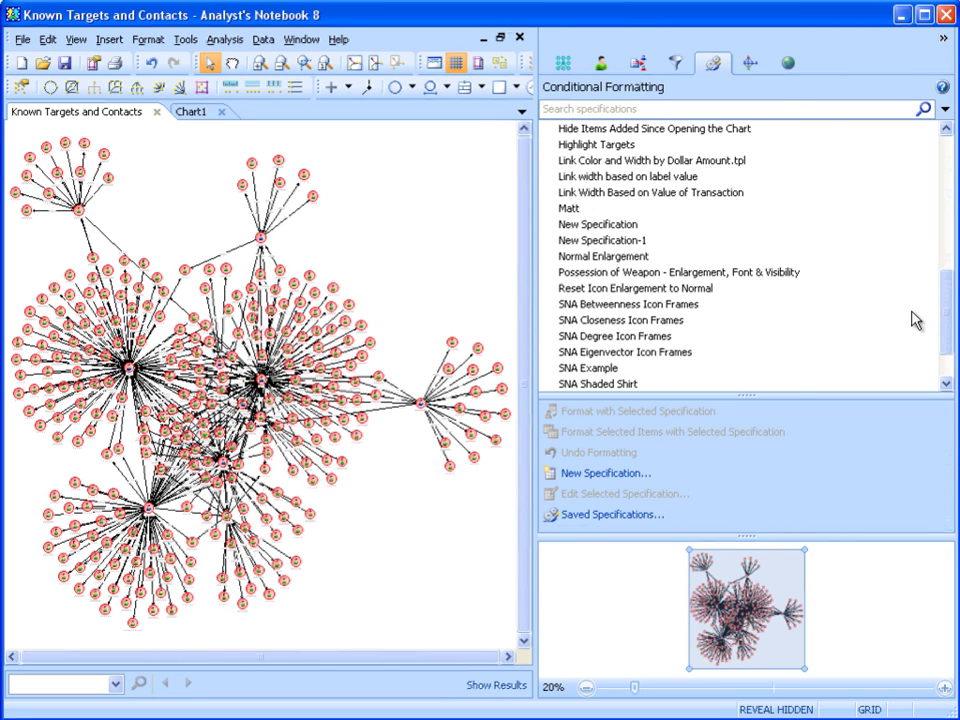
{"action": "double_click", "coordinate": [655, 358]}
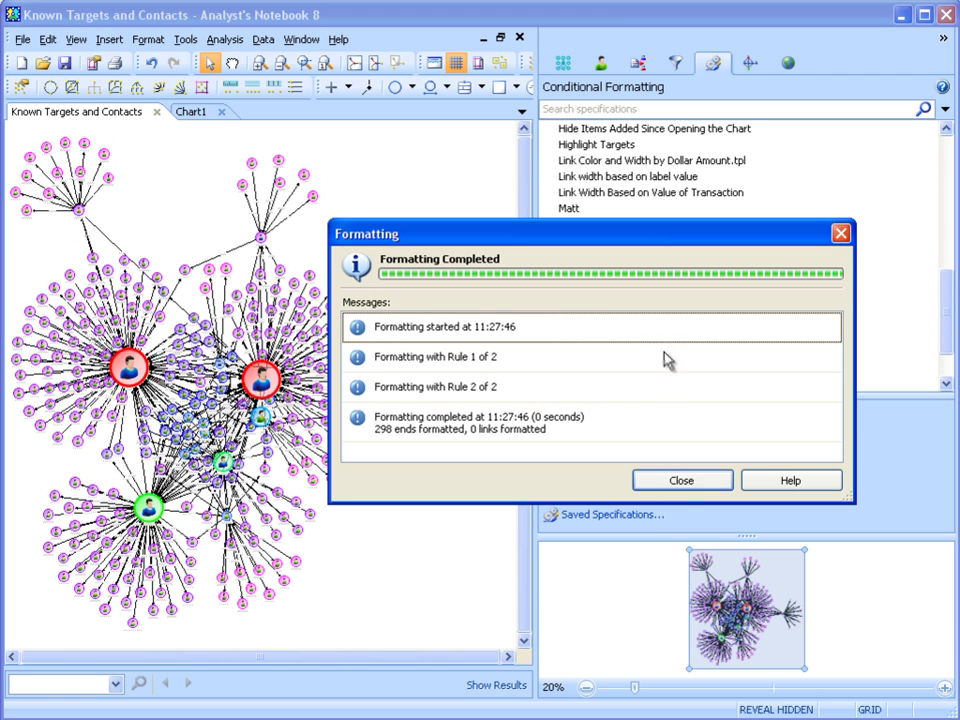
{"action": "left_click", "coordinate": [683, 483]}
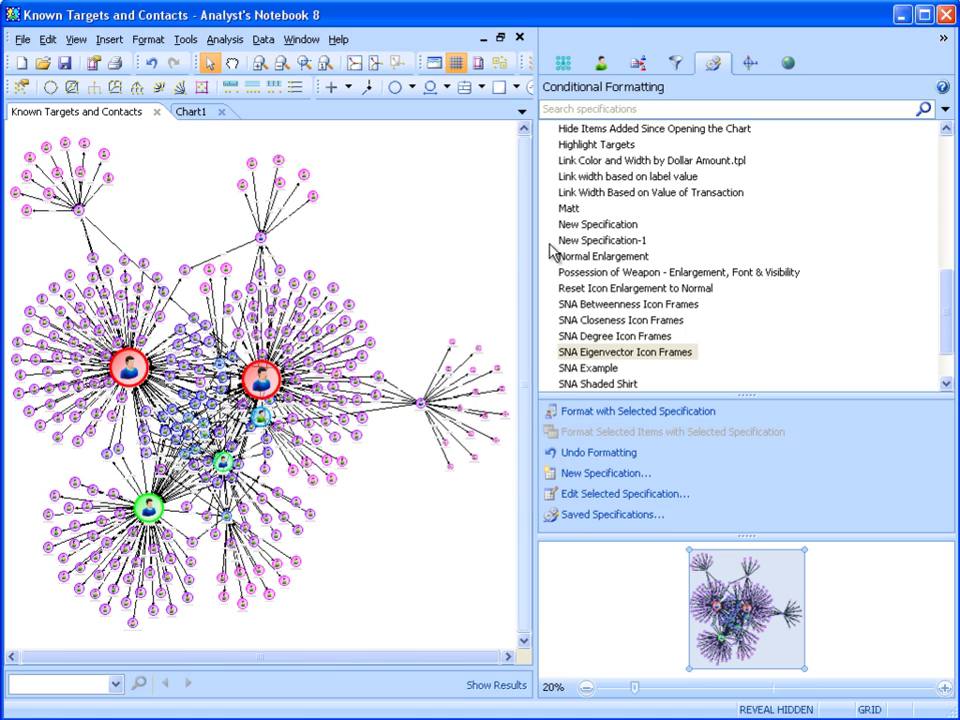
Compare the degree and eigenvector rankings in the network analysis results and zoom the chart in on the fifth-ranked entity.
{"action": "left_click", "coordinate": [750, 62]}
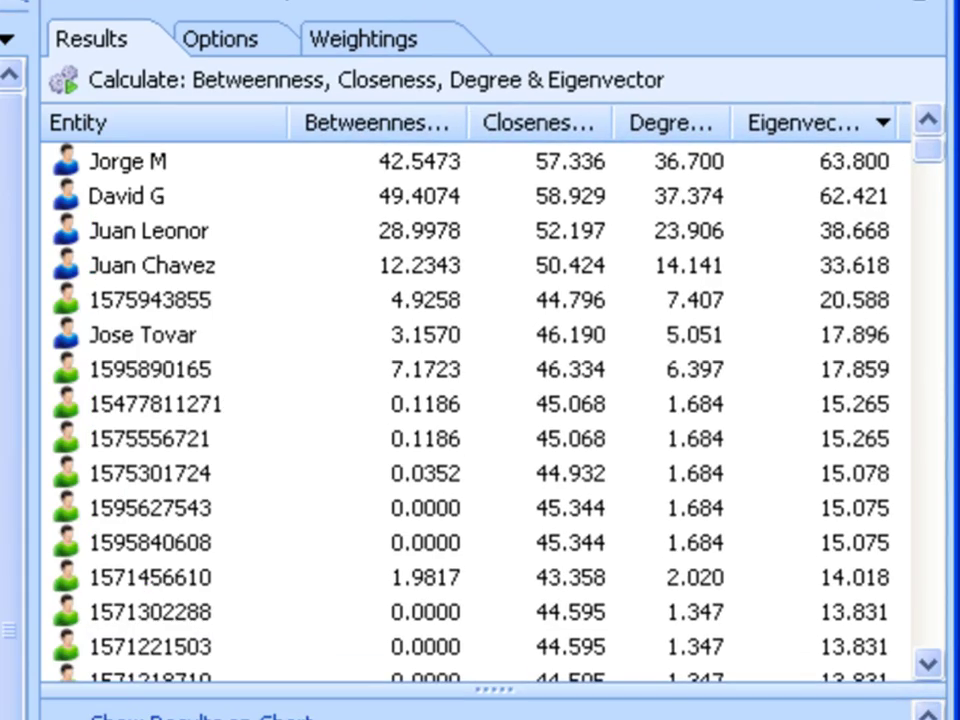
{"action": "left_click", "coordinate": [715, 133]}
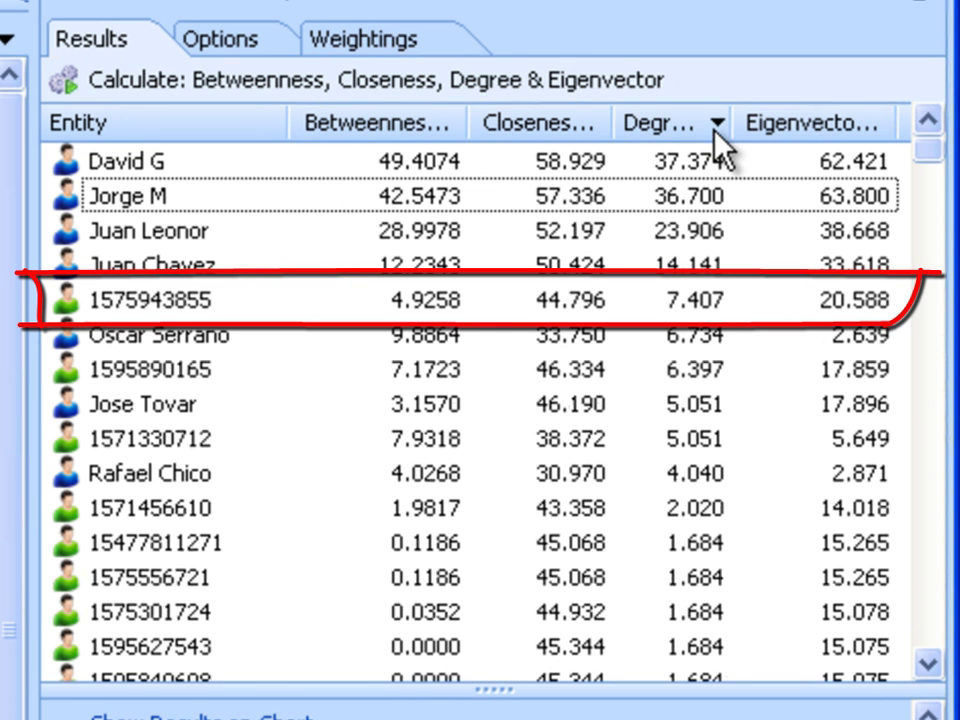
{"action": "left_click", "coordinate": [878, 131]}
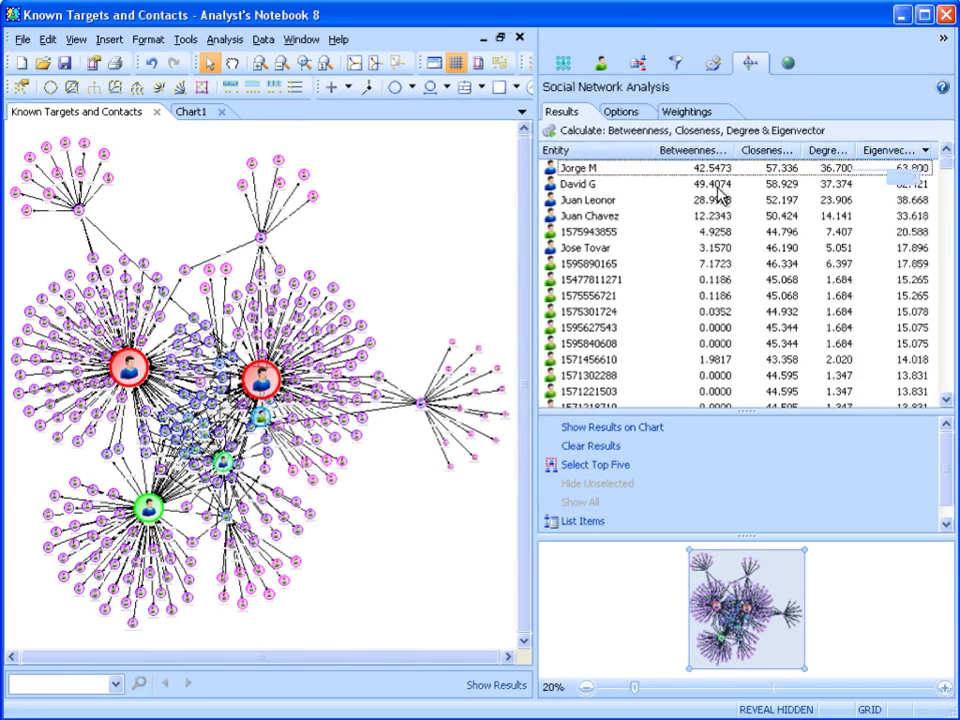
{"action": "left_click", "coordinate": [603, 235]}
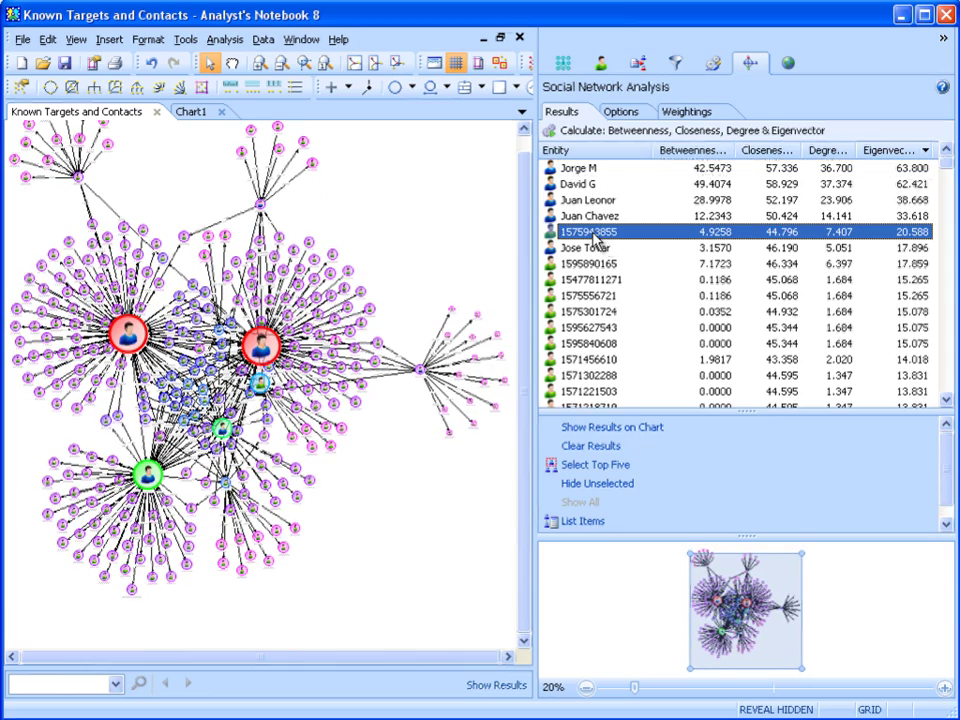
{"action": "left_click", "coordinate": [397, 63]}
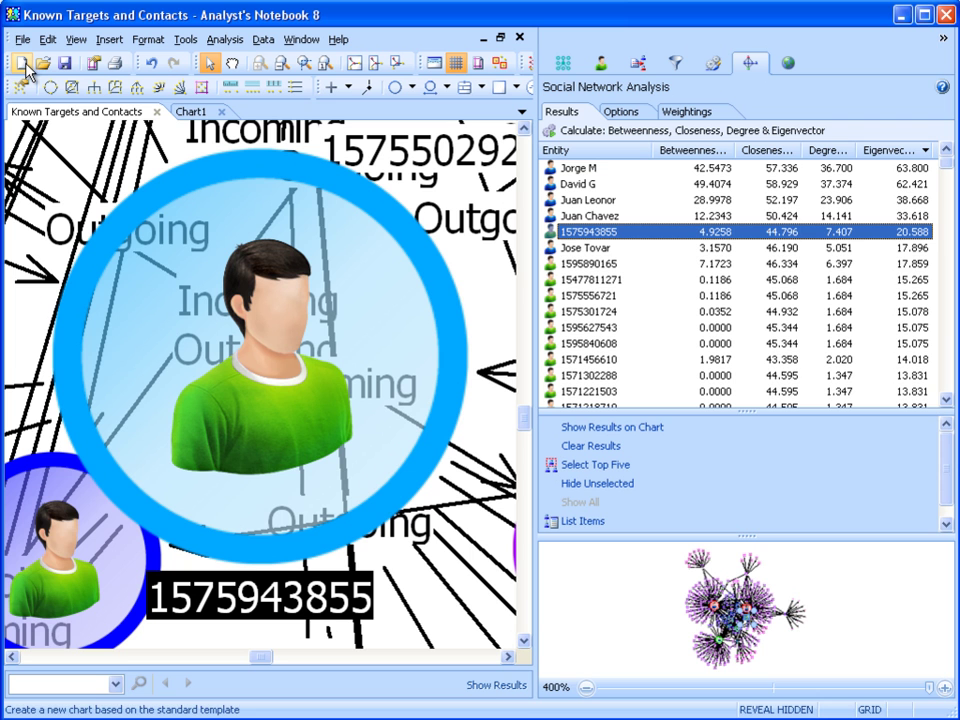
List the linked items of the fifth-ranked entity in the eigenvector ranking.
{"action": "right_click", "coordinate": [248, 577]}
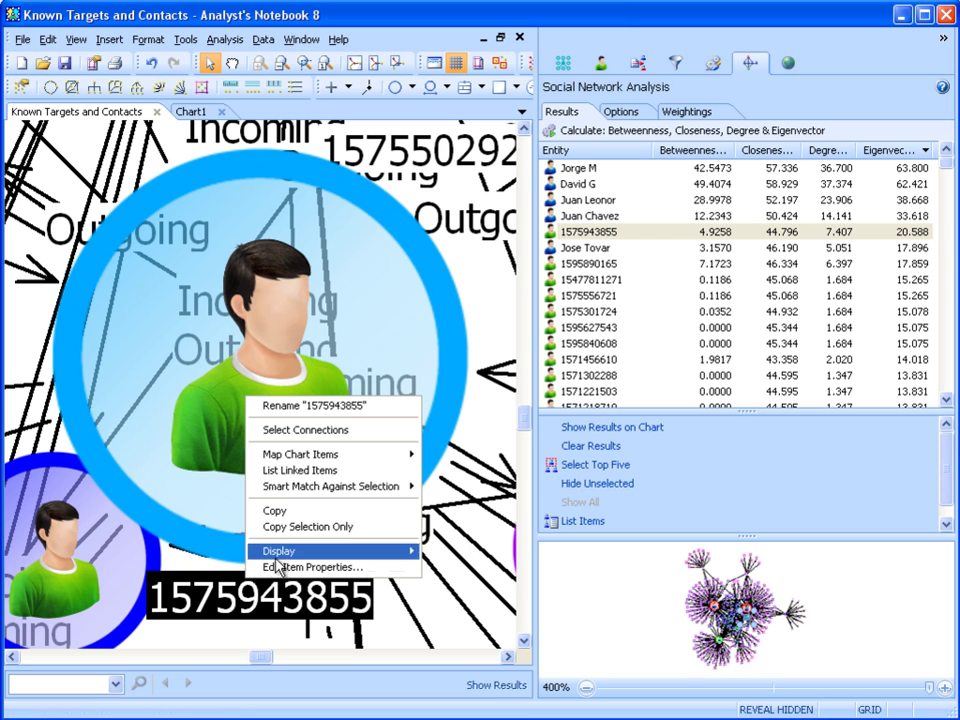
{"action": "left_click", "coordinate": [328, 470]}
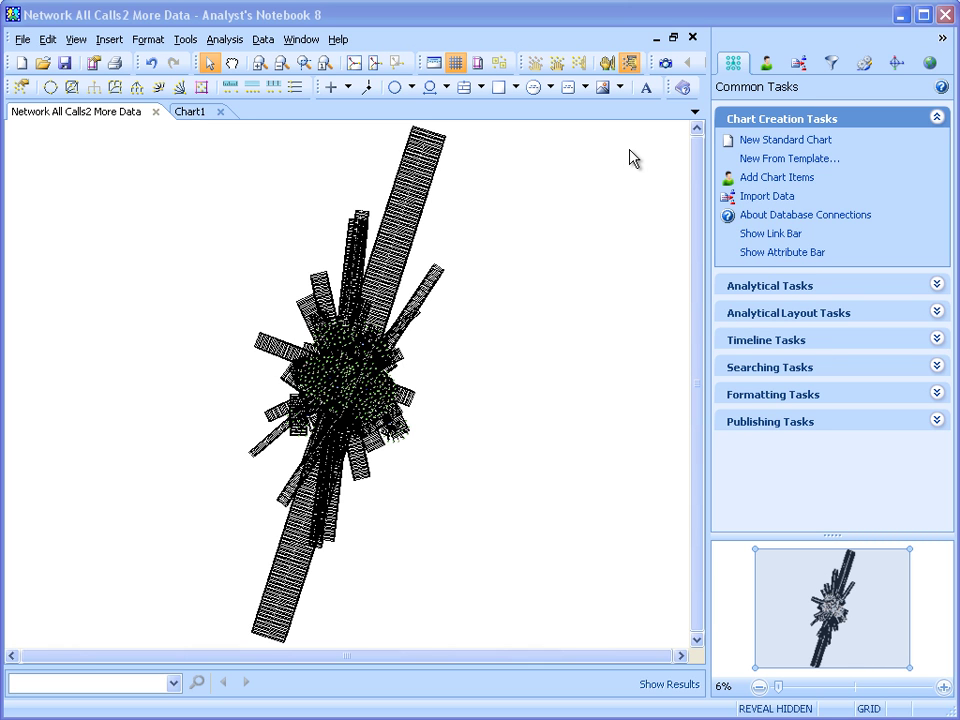
Add a Date & Time histogram for the links with a Day of Week HeatMatrix, coloured with the blue-gray-red scale.
{"action": "left_click", "coordinate": [832, 64]}
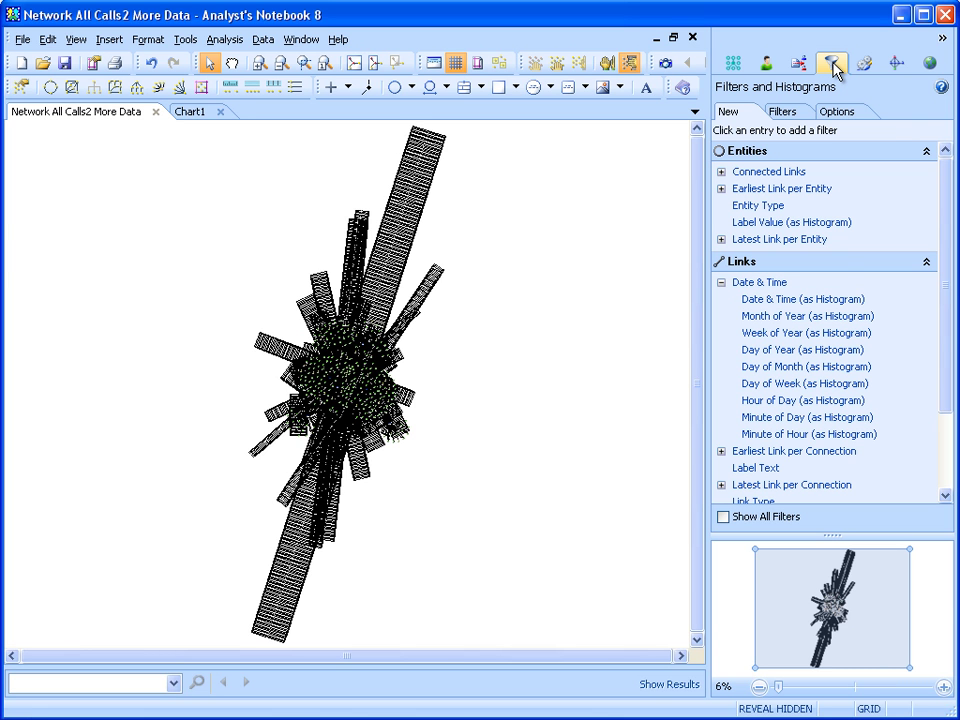
{"action": "left_click", "coordinate": [836, 300]}
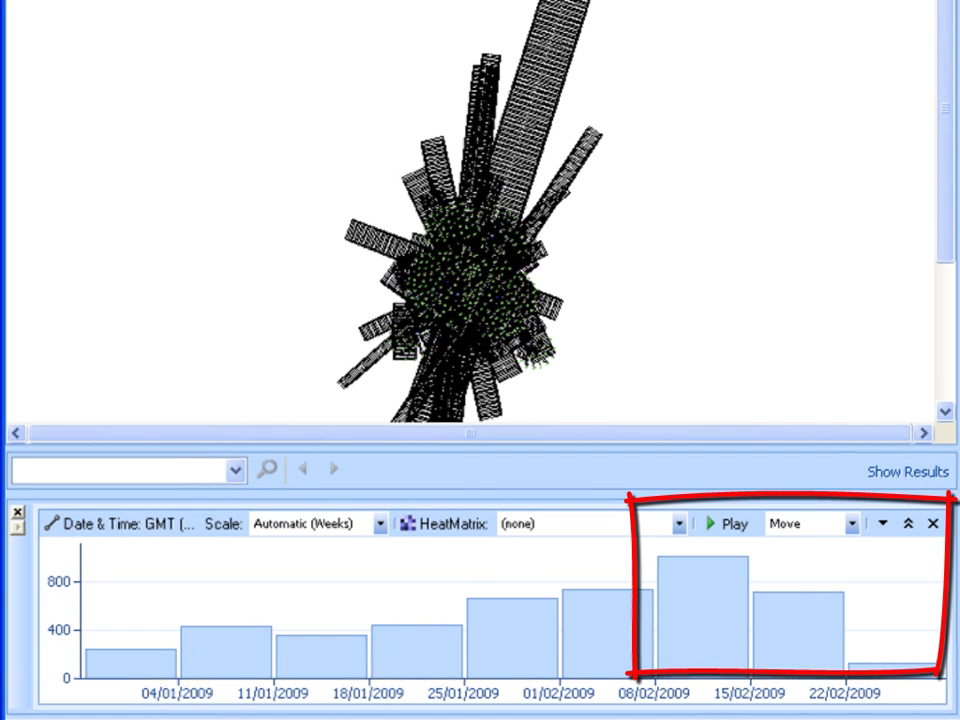
{"action": "left_click", "coordinate": [680, 524]}
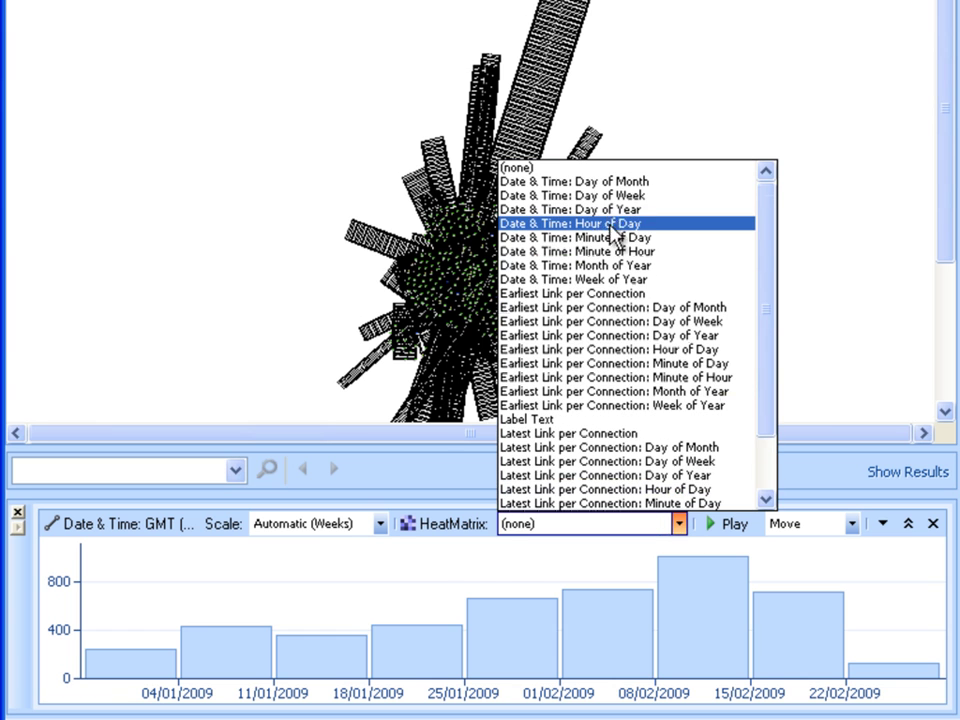
{"action": "left_click", "coordinate": [564, 196]}
{"action": "left_click_drag", "start_coordinate": [520, 496], "coordinate": [520, 342]}
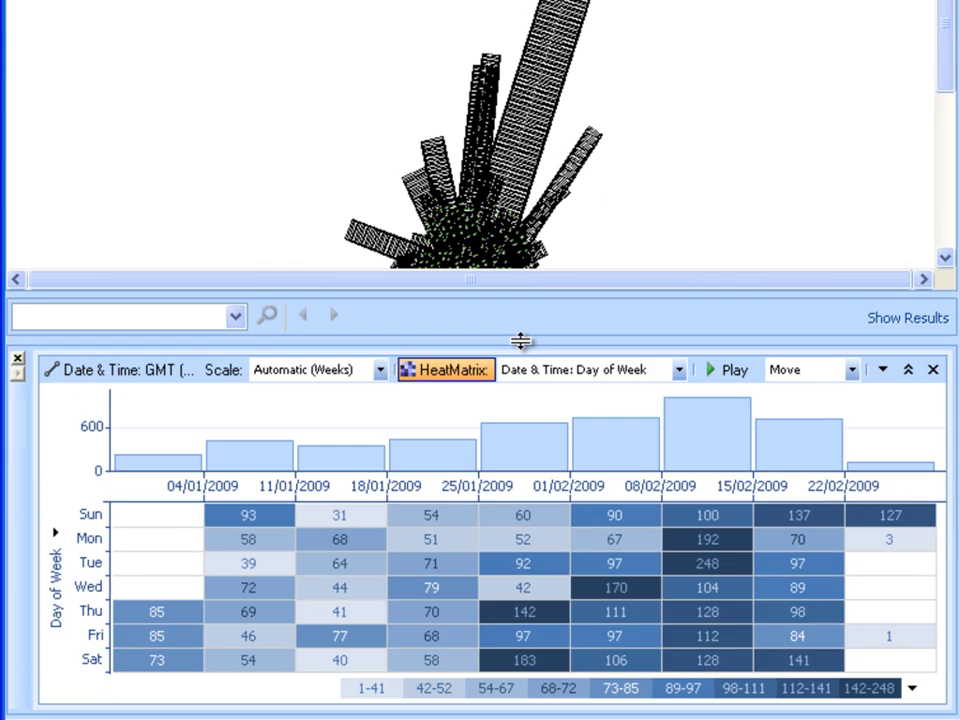
{"action": "left_click", "coordinate": [911, 688]}
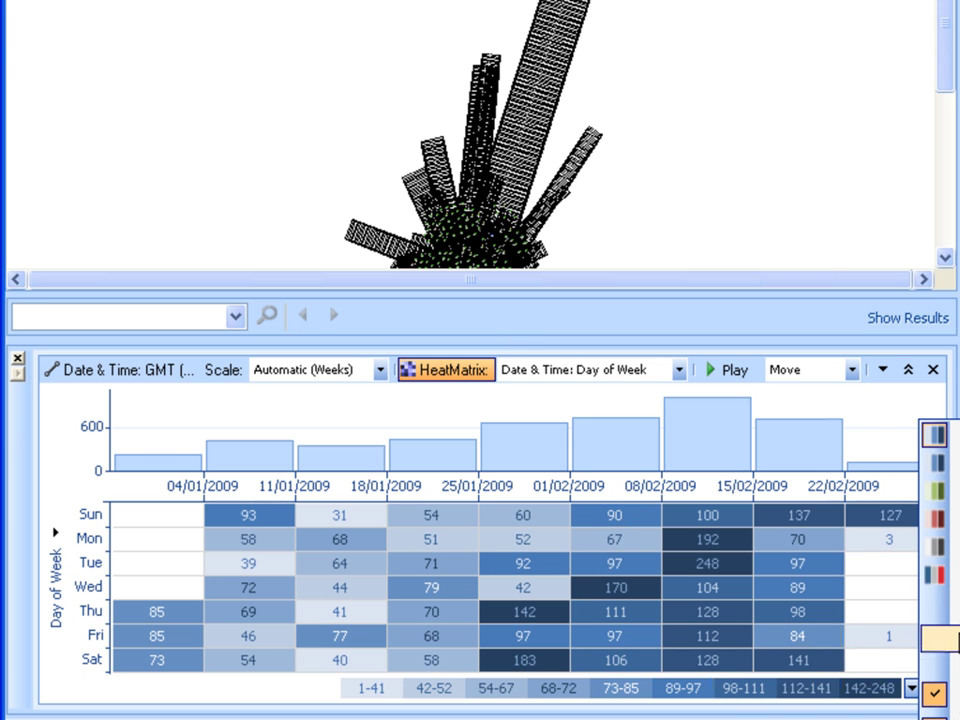
{"action": "left_click", "coordinate": [950, 575]}
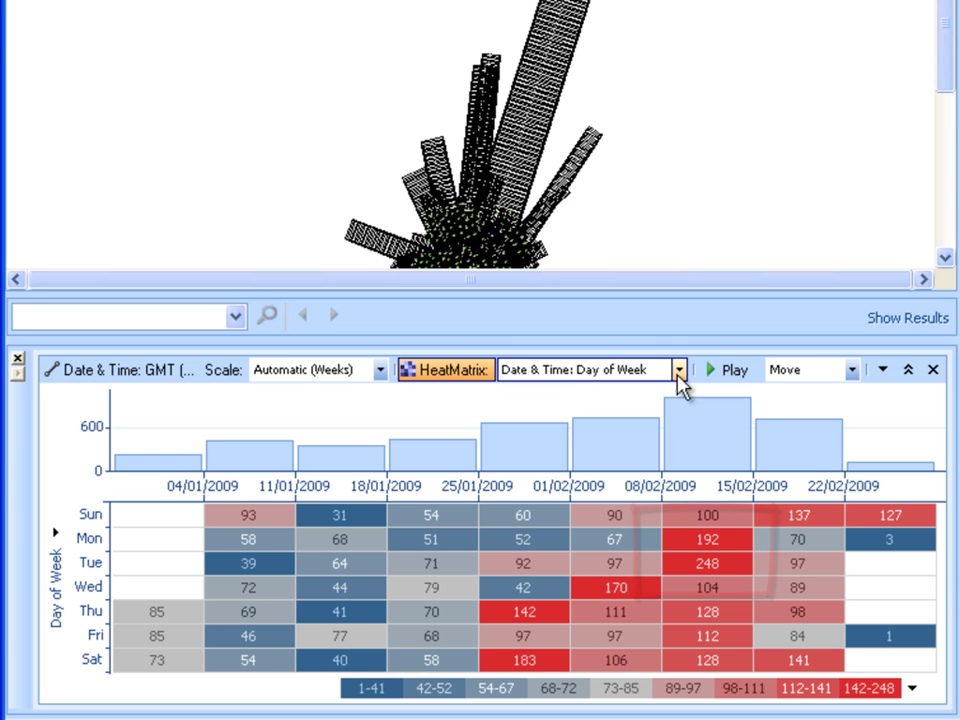
Switch off the HeatMatrix and drill the histogram down through the week 22/02/2009 - 01/03/2009 to the day 23/02/2009.
{"action": "left_click", "coordinate": [450, 369]}
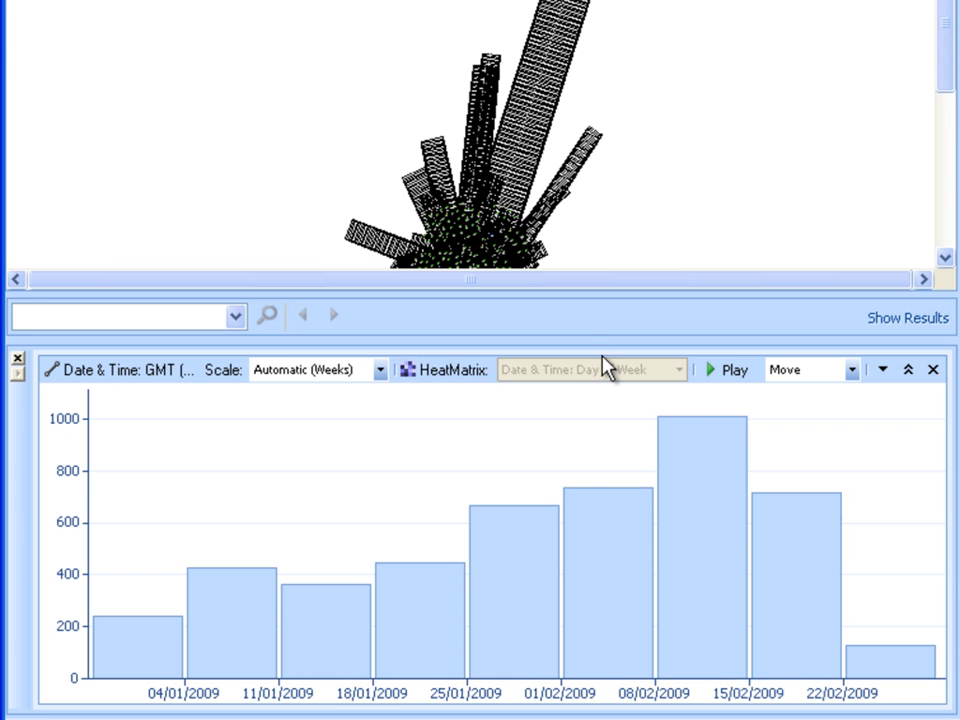
{"action": "left_click_drag", "start_coordinate": [594, 342], "coordinate": [615, 494]}
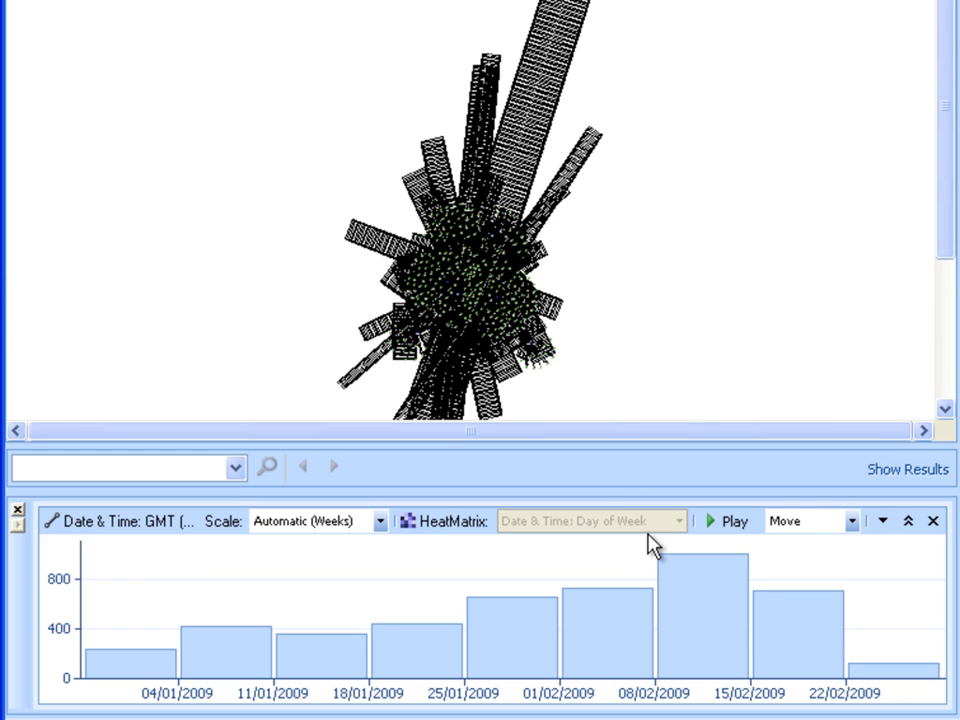
{"action": "double_click", "coordinate": [880, 686]}
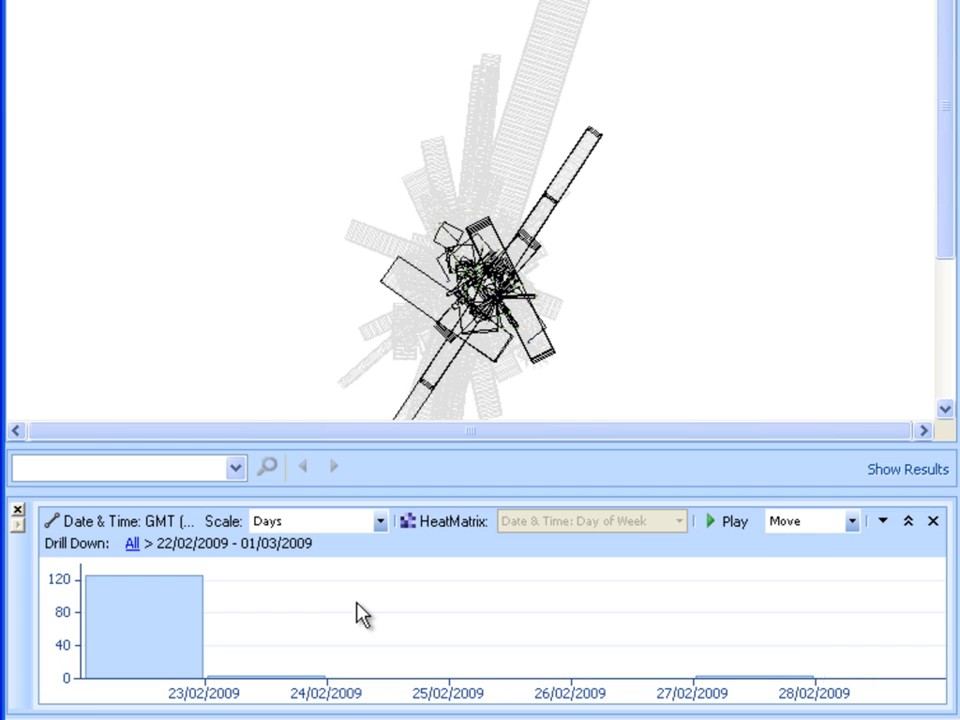
{"action": "left_click", "coordinate": [270, 683]}
{"action": "double_click", "coordinate": [270, 683]}
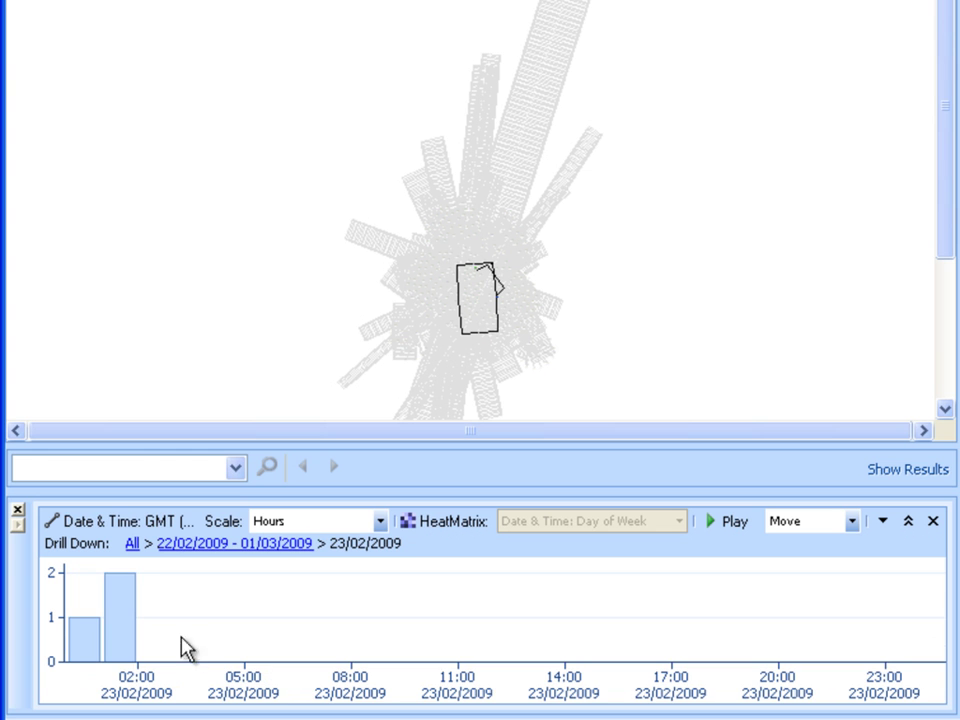
Filter the chart to the second hourly bar of 23/02/2009 and zoom in on the matching calls.
{"action": "left_click", "coordinate": [130, 628]}
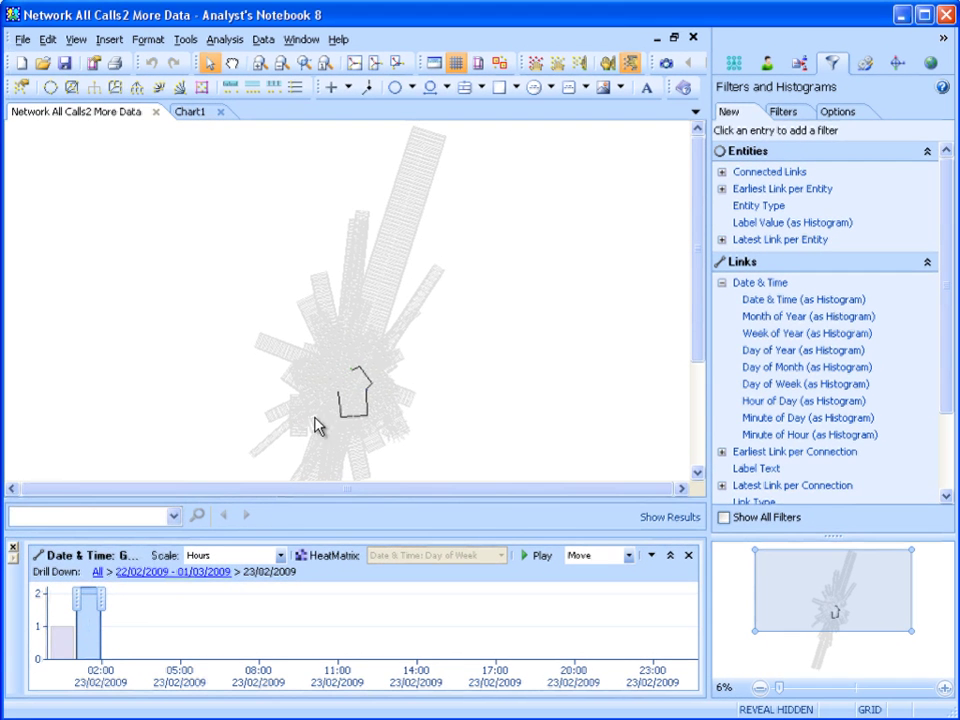
{"action": "left_click", "coordinate": [397, 64]}
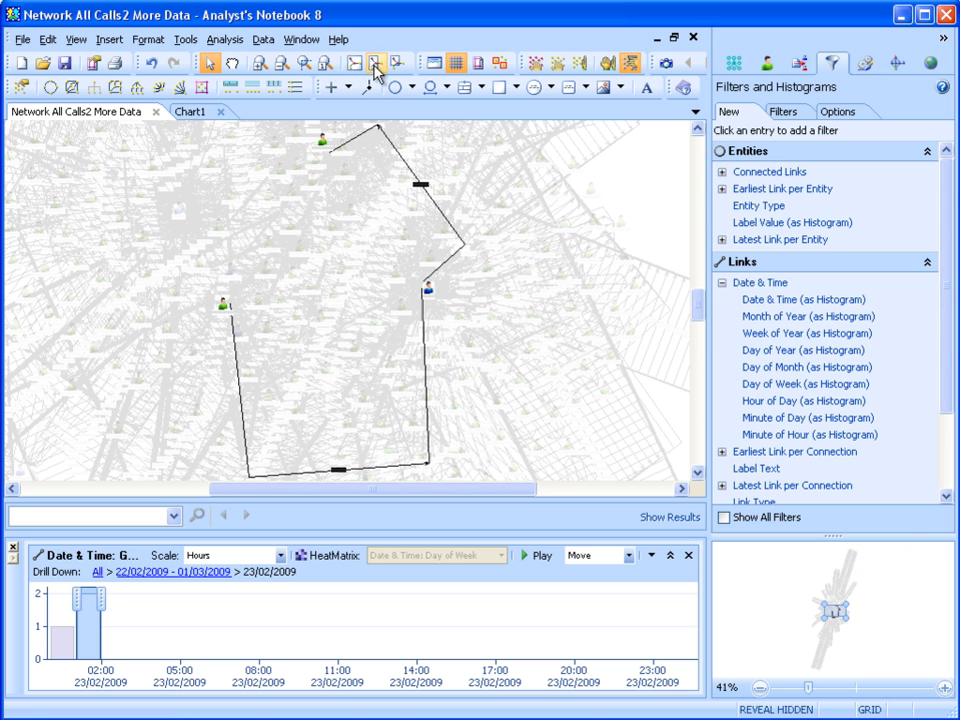
{"action": "left_click", "coordinate": [305, 63]}
{"action": "left_click_drag", "start_coordinate": [304, 124], "coordinate": [476, 300]}
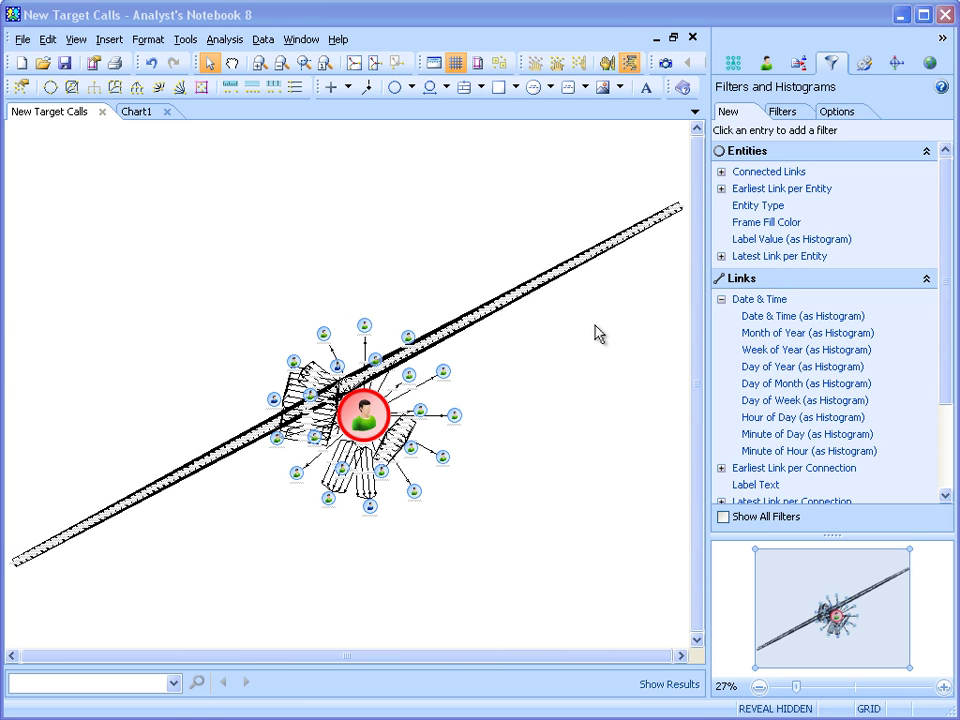
Add an Hour of Day link histogram to New Target Calls with a Day of Week HeatMatrix in the blue-gray-red scale.
{"action": "left_click", "coordinate": [822, 427]}
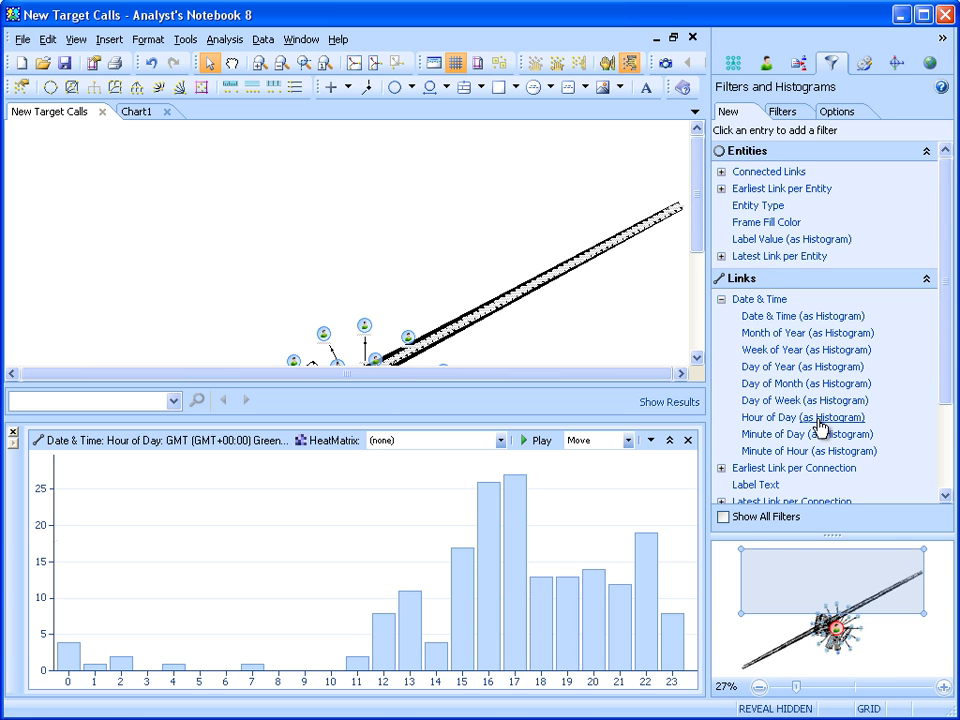
{"action": "left_click", "coordinate": [500, 440]}
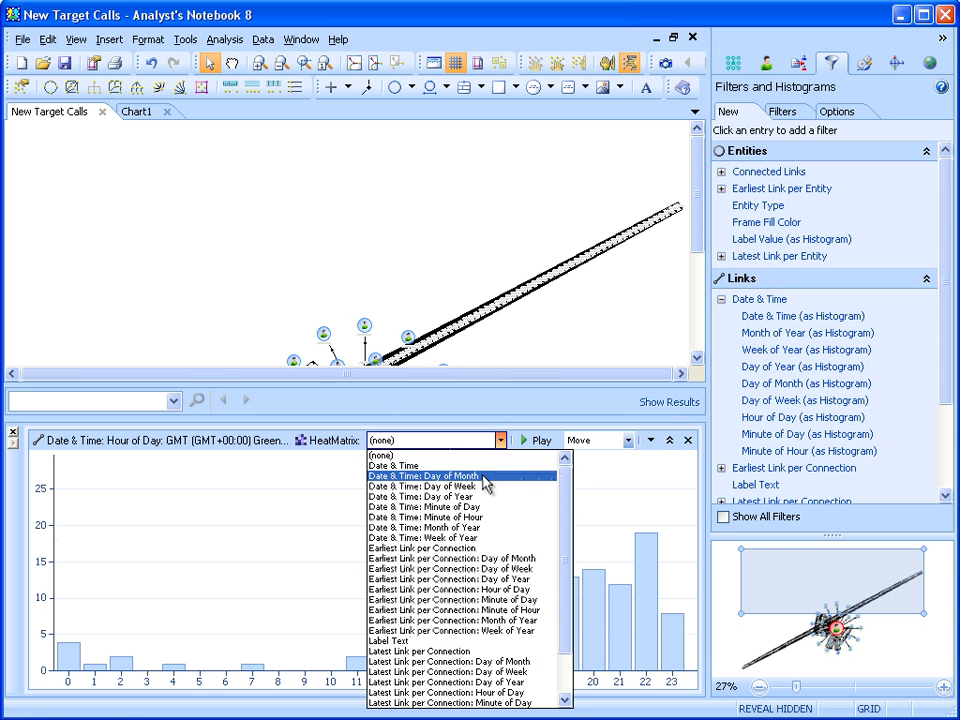
{"action": "left_click", "coordinate": [485, 487]}
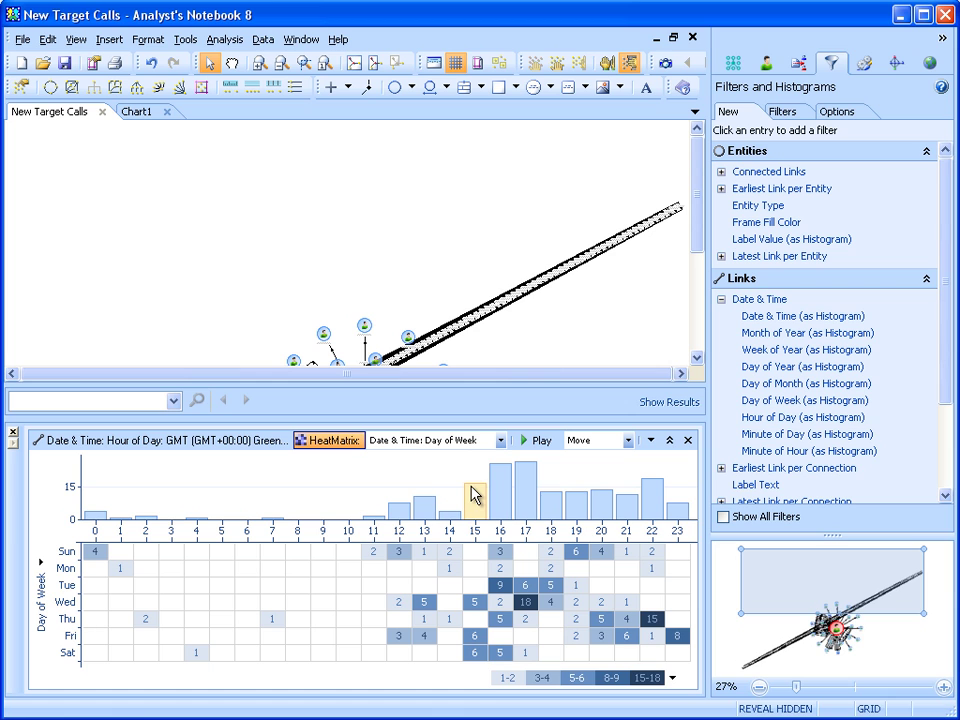
{"action": "left_click", "coordinate": [672, 677]}
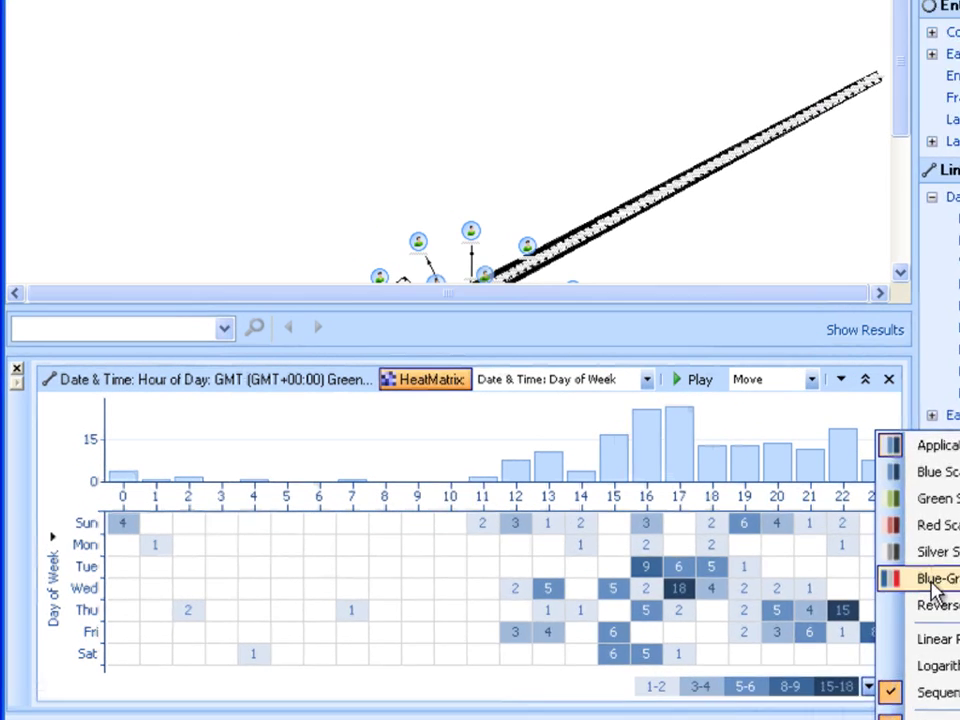
{"action": "left_click", "coordinate": [935, 580]}
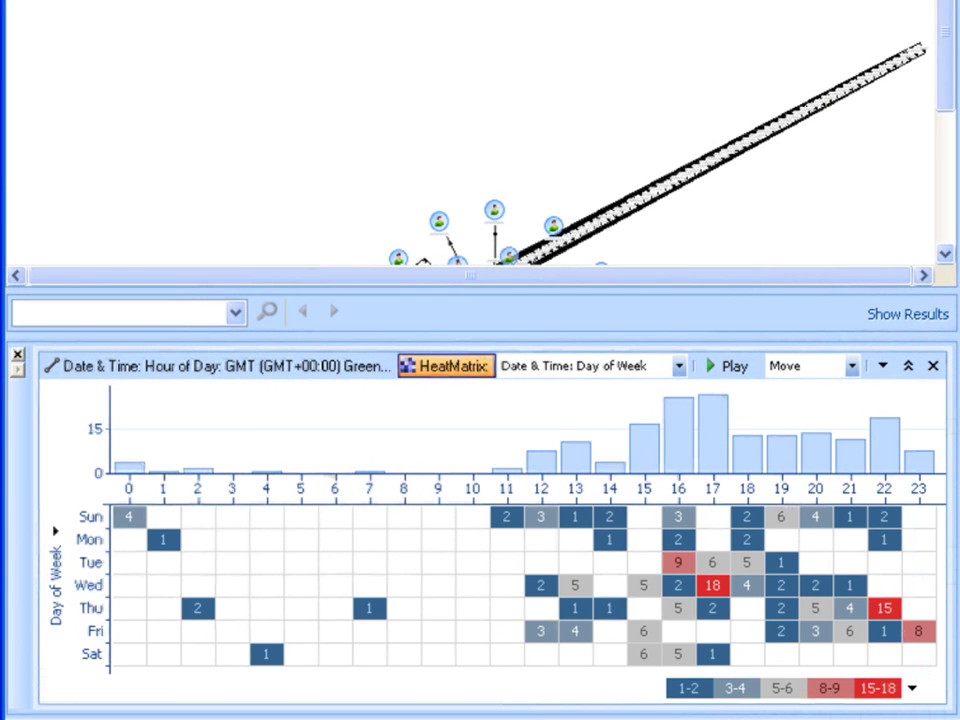
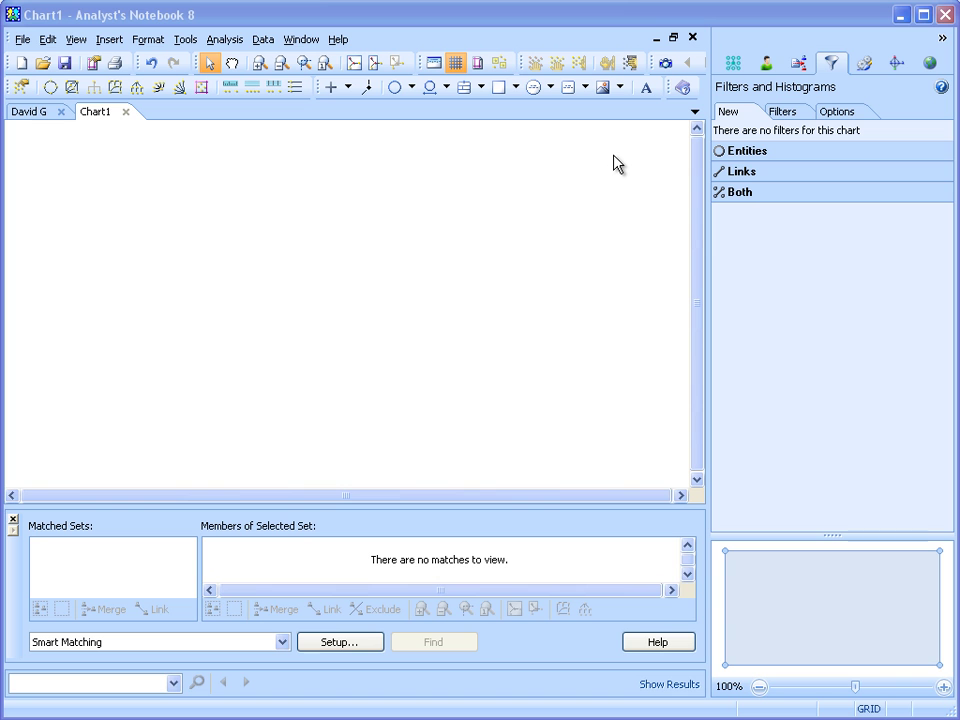
Import the Cellebrite UFED file Apple_iPhone_Report.xml into Chart1.
{"action": "left_click", "coordinate": [264, 41]}
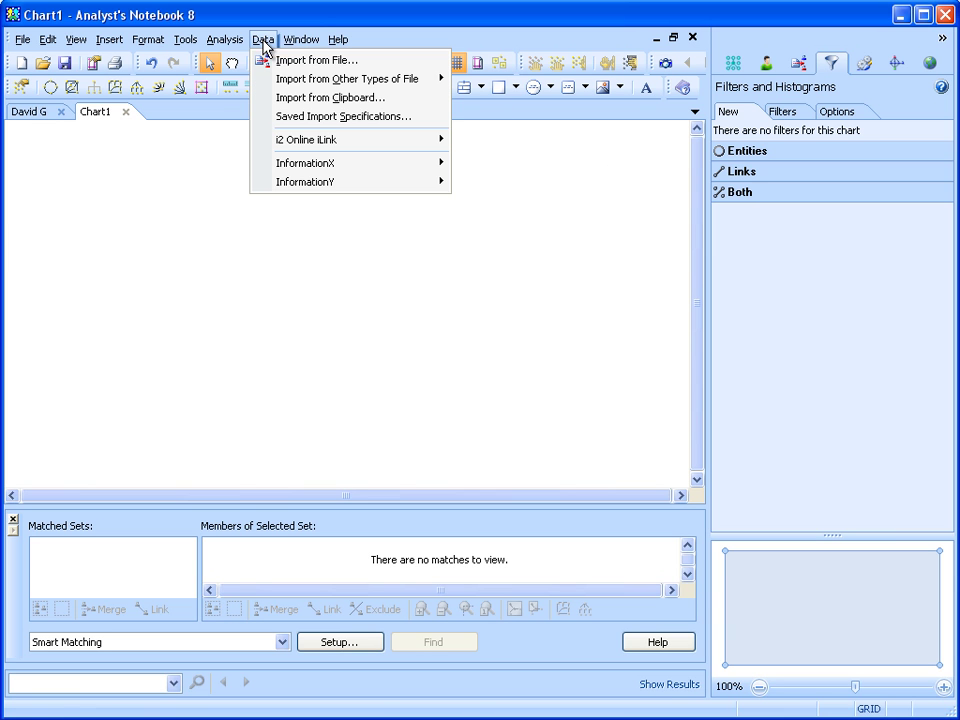
{"action": "mouse_move", "coordinate": [447, 80]}
{"action": "left_click", "coordinate": [480, 97]}
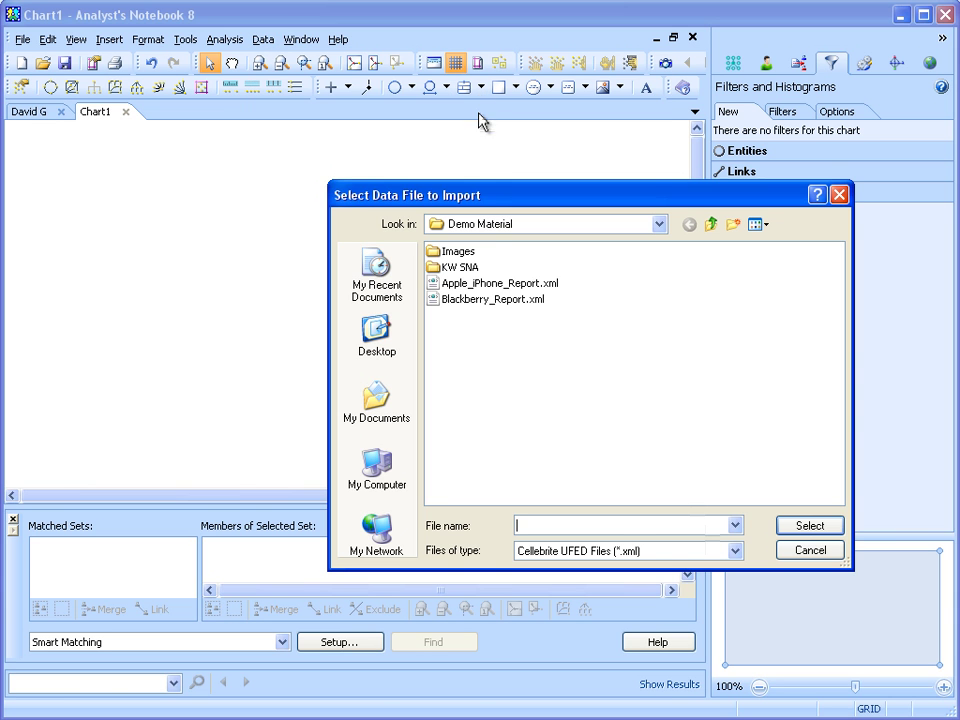
{"action": "left_click", "coordinate": [536, 284]}
{"action": "left_click", "coordinate": [810, 526]}
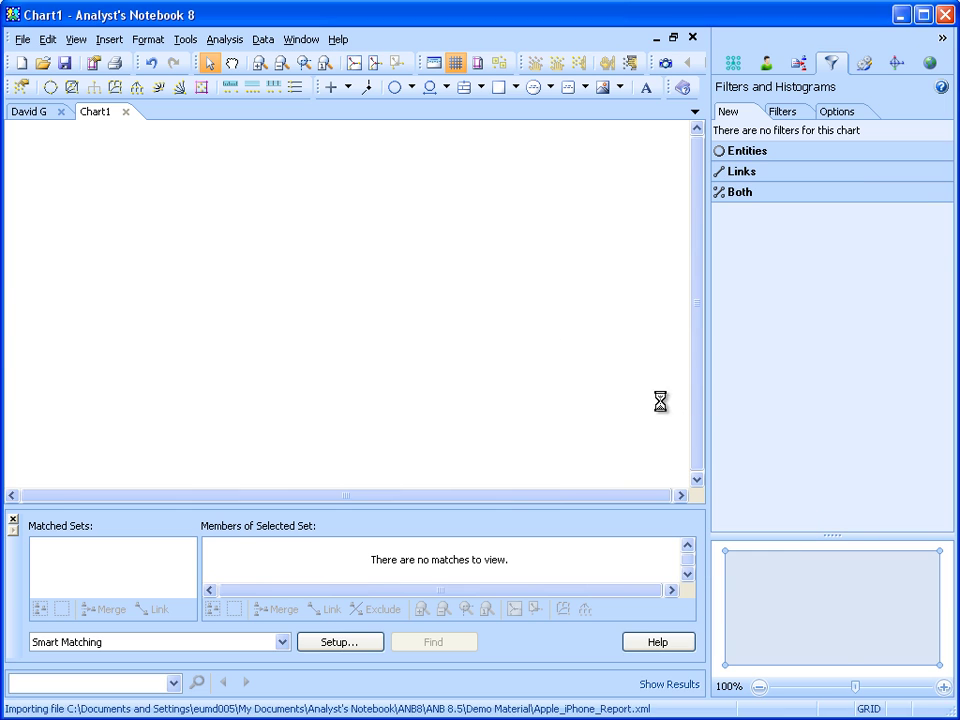
Import the Cellebrite UFED file Blackberry_Report.xml into the same chart.
{"action": "left_click", "coordinate": [262, 40]}
{"action": "mouse_move", "coordinate": [325, 85]}
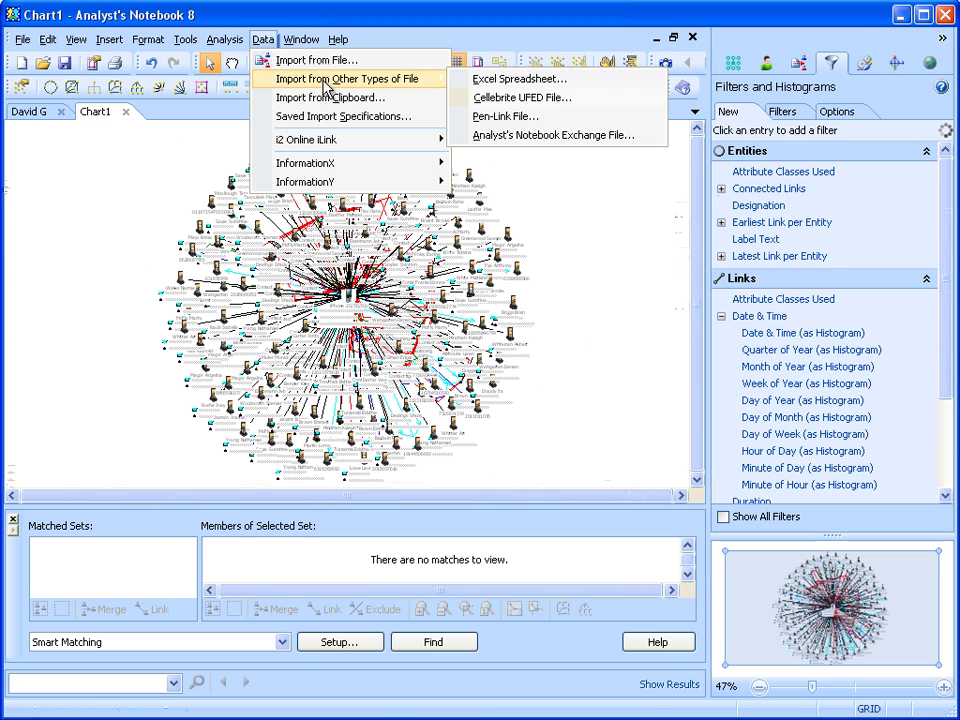
{"action": "left_click", "coordinate": [540, 97]}
{"action": "left_click", "coordinate": [510, 299]}
{"action": "left_click", "coordinate": [800, 525]}
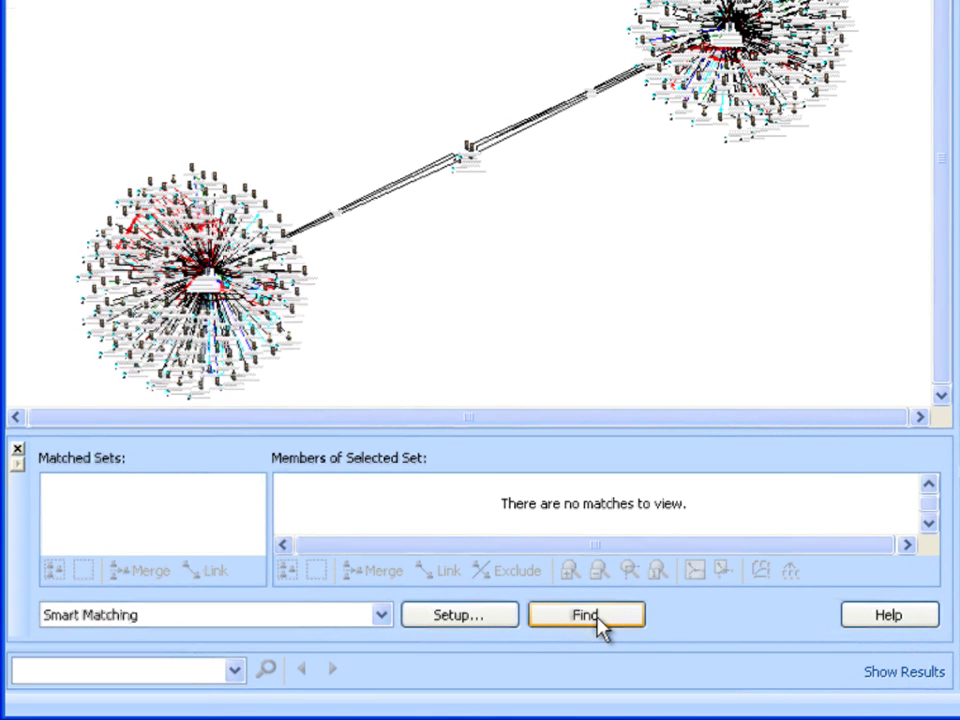
Find matching entities with Smart Matching, select all matched sets and merge them.
{"action": "left_click", "coordinate": [598, 615]}
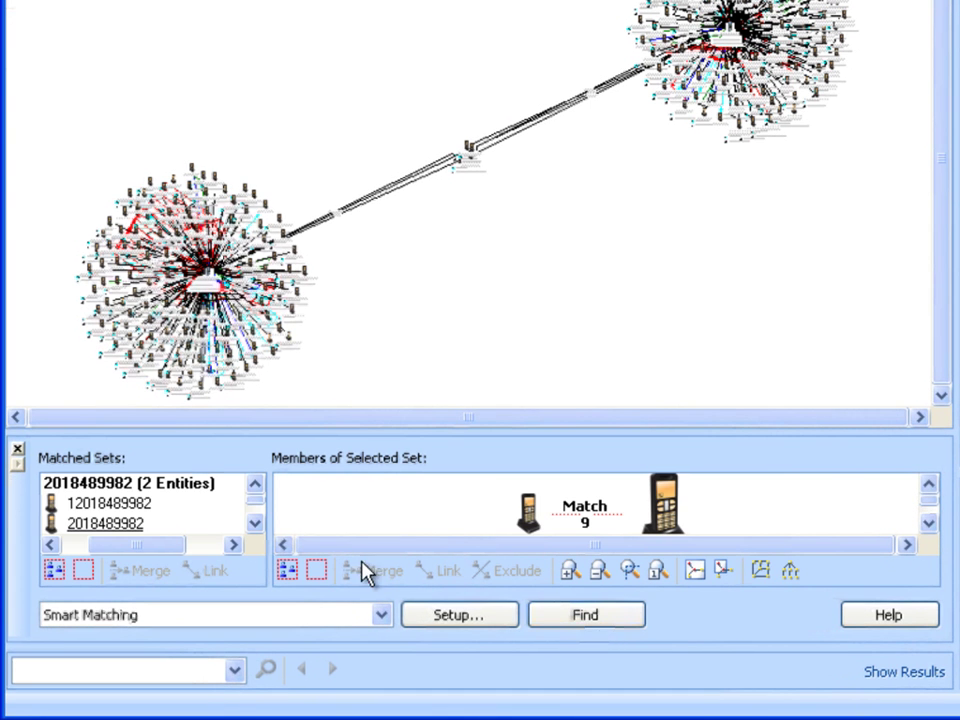
{"action": "left_click", "coordinate": [54, 571]}
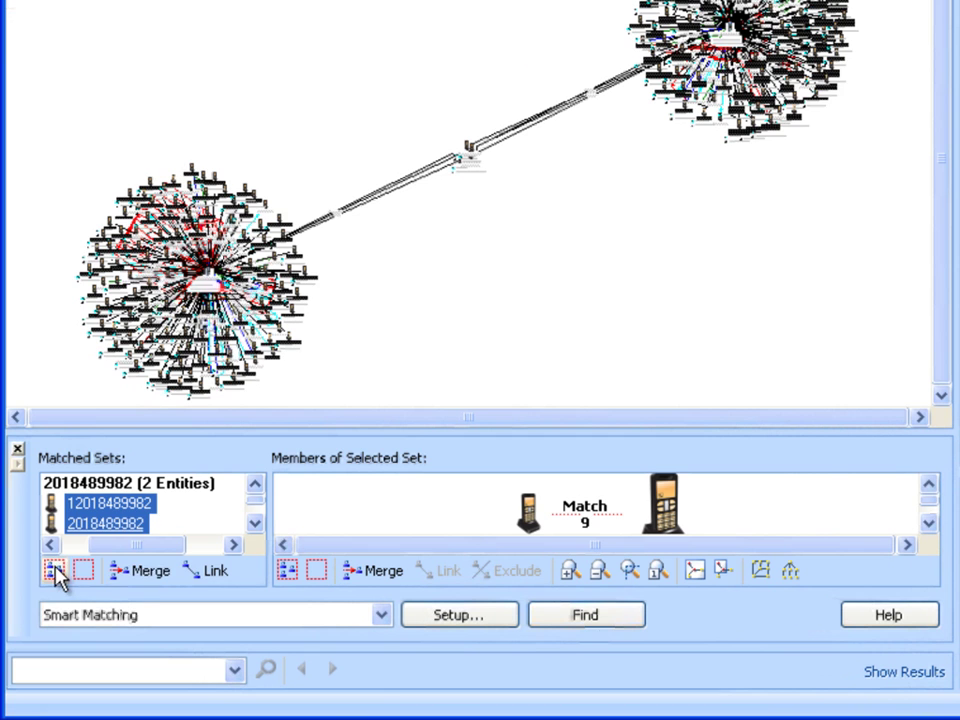
{"action": "left_click", "coordinate": [148, 571]}
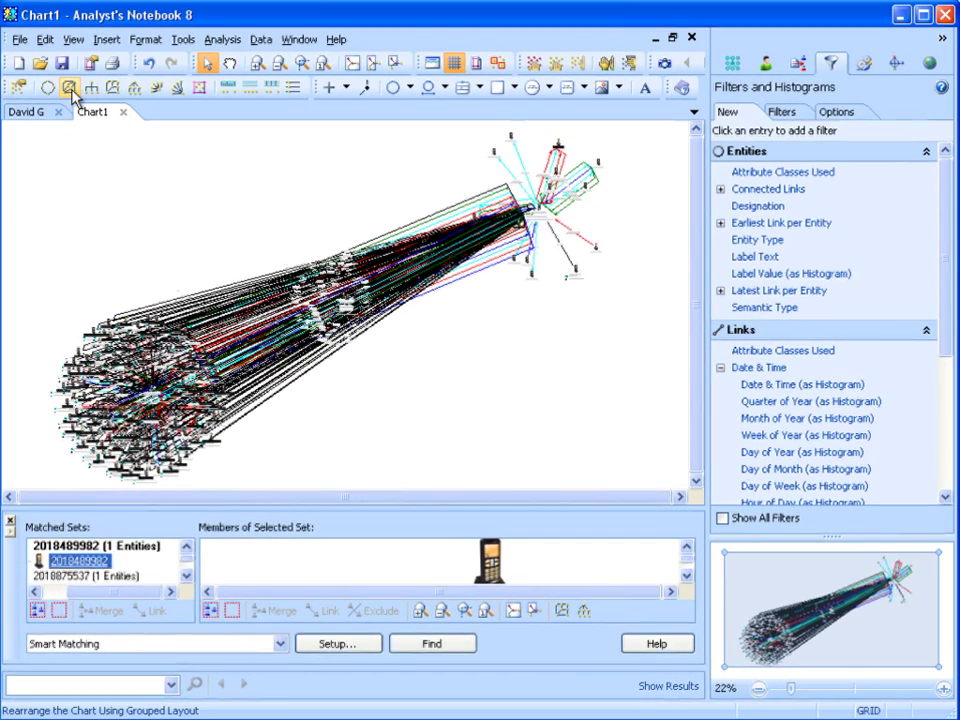
Rearrange the chart in Grouped Layout and filter its links to the types Incoming, Missed, Outgoing, SMS Incoming and SMS Outgoing.
{"action": "left_click", "coordinate": [70, 88]}
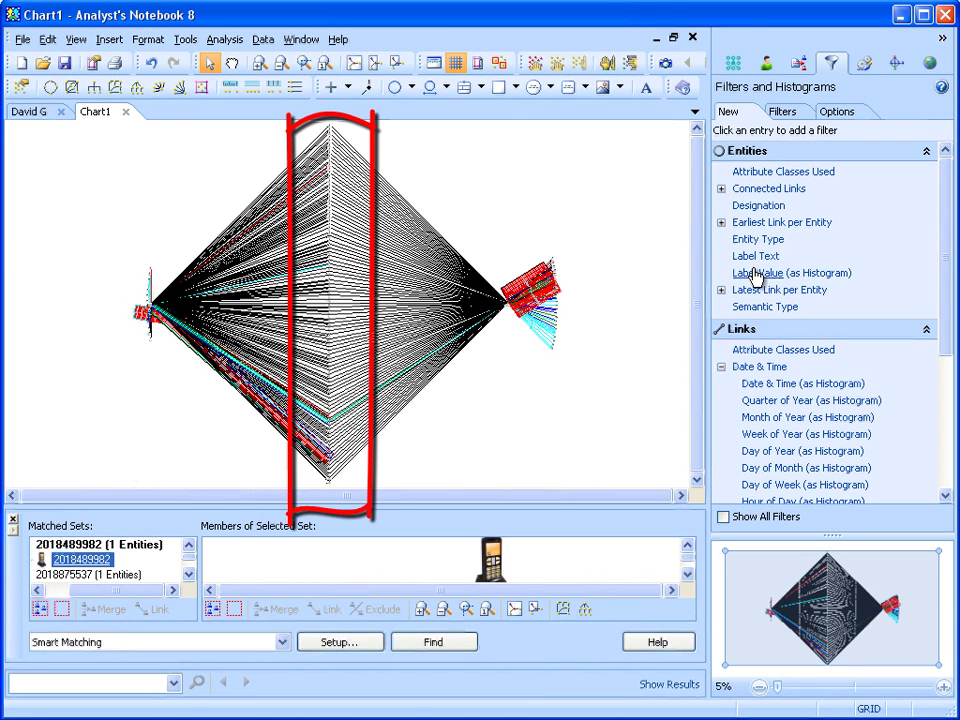
{"action": "left_click_drag", "start_coordinate": [945, 284], "coordinate": [945, 378]}
{"action": "left_click", "coordinate": [760, 415]}
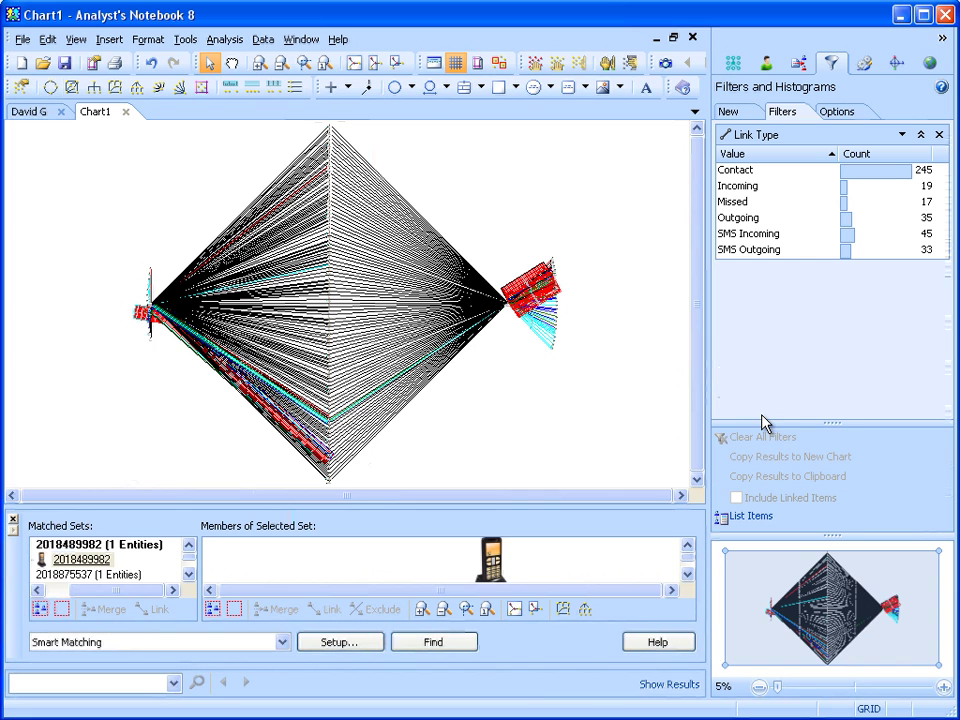
{"action": "left_click_drag", "start_coordinate": [750, 190], "coordinate": [748, 253]}
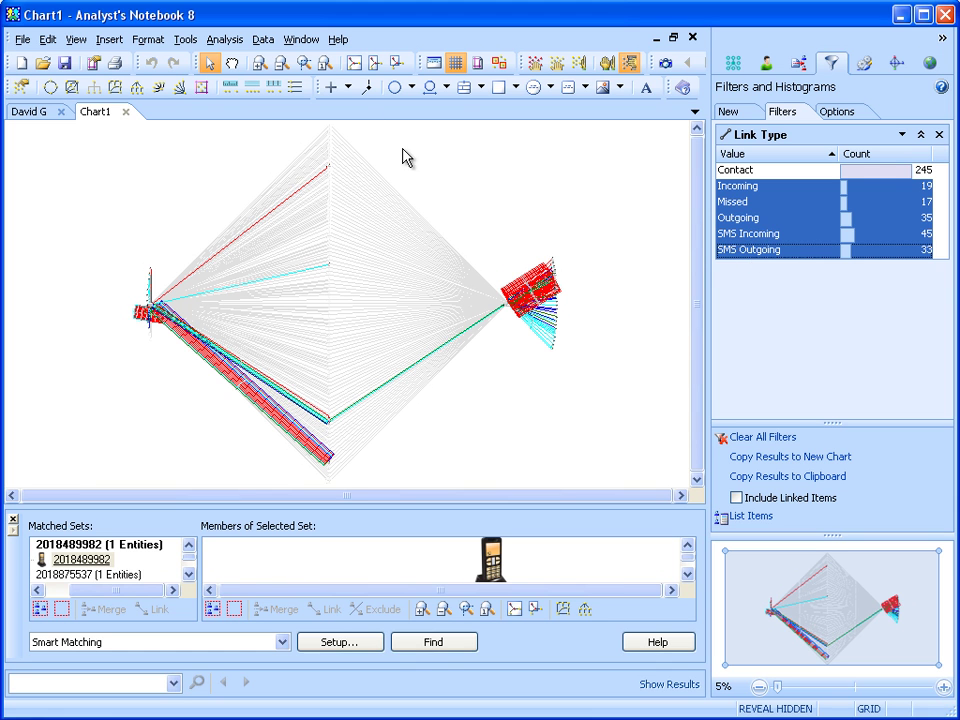
Zoom in on the phones in the central column where the filtered calls and messages from both handsets meet.
{"action": "left_click", "coordinate": [304, 62]}
{"action": "left_click", "coordinate": [328, 414]}
{"action": "left_click_drag", "start_coordinate": [328, 414], "coordinate": [338, 428]}
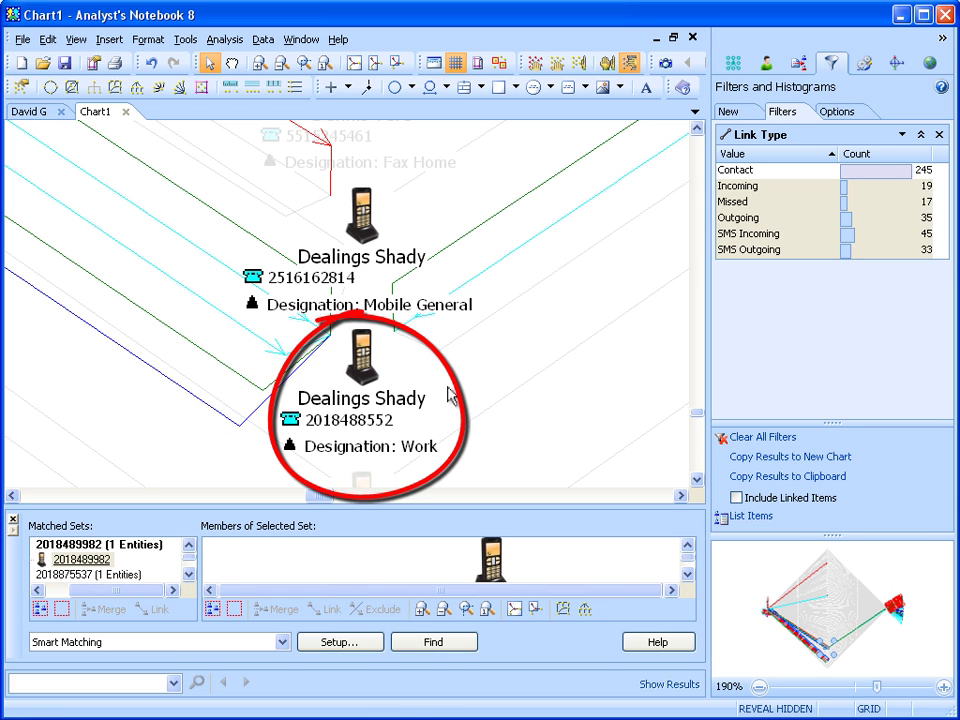
Switch to the suspect's chart, select the phone with the same number as the shared Work contact and zoom in on it.
{"action": "left_click", "coordinate": [30, 111]}
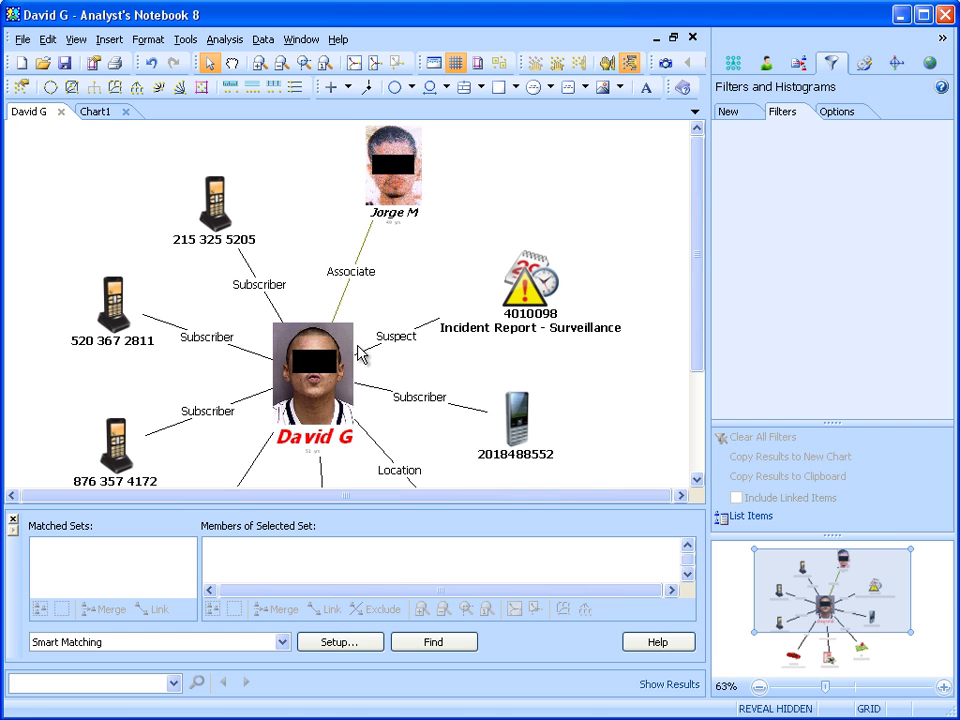
{"action": "left_click", "coordinate": [516, 444]}
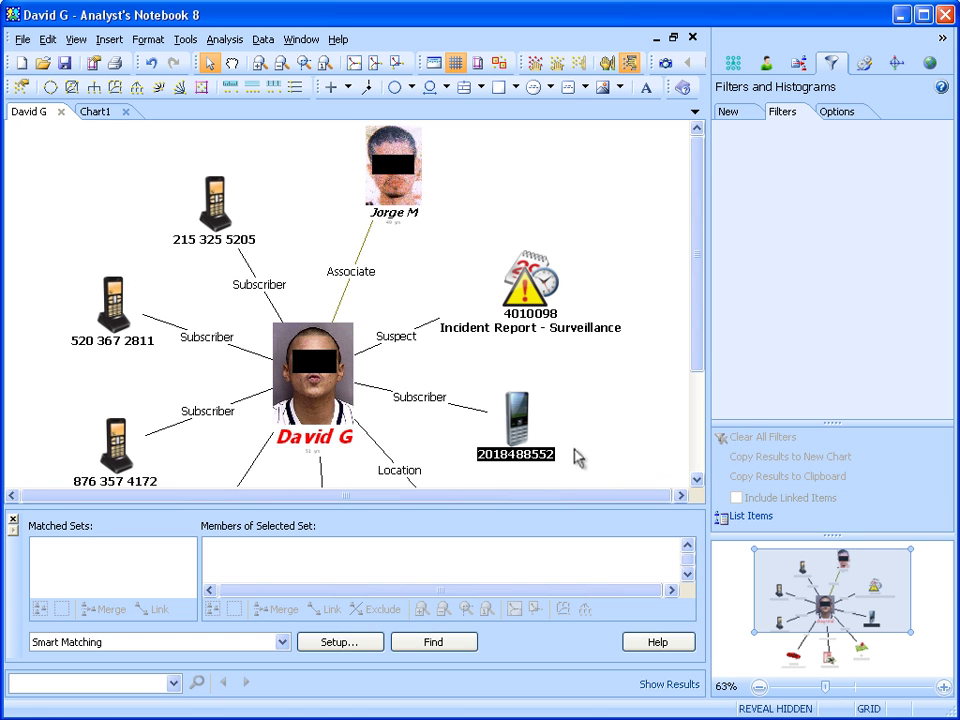
{"action": "left_click", "coordinate": [397, 64]}
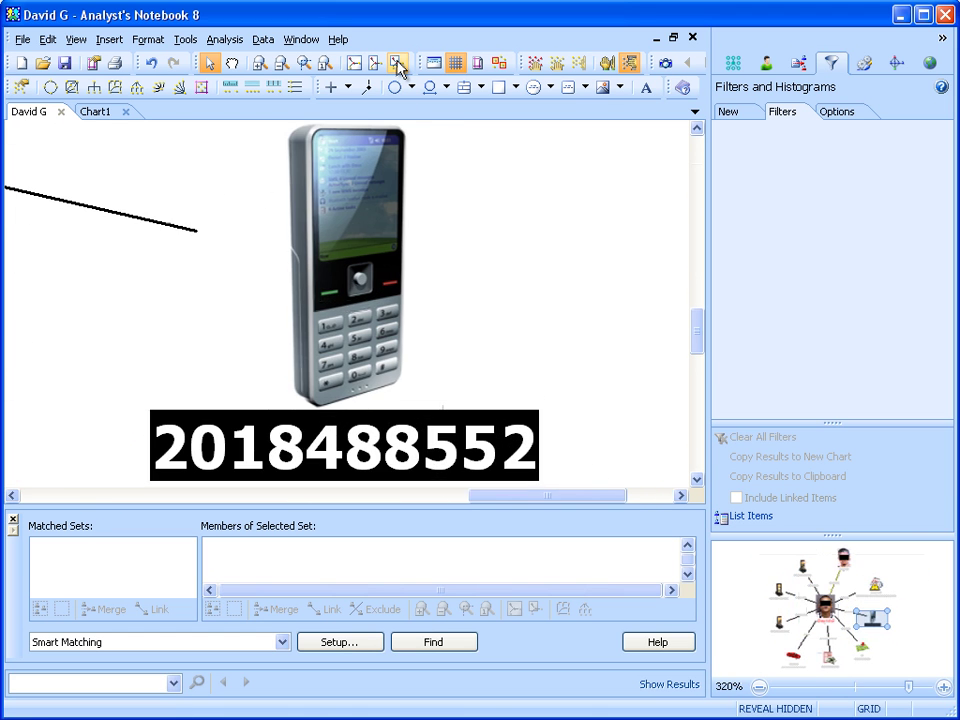